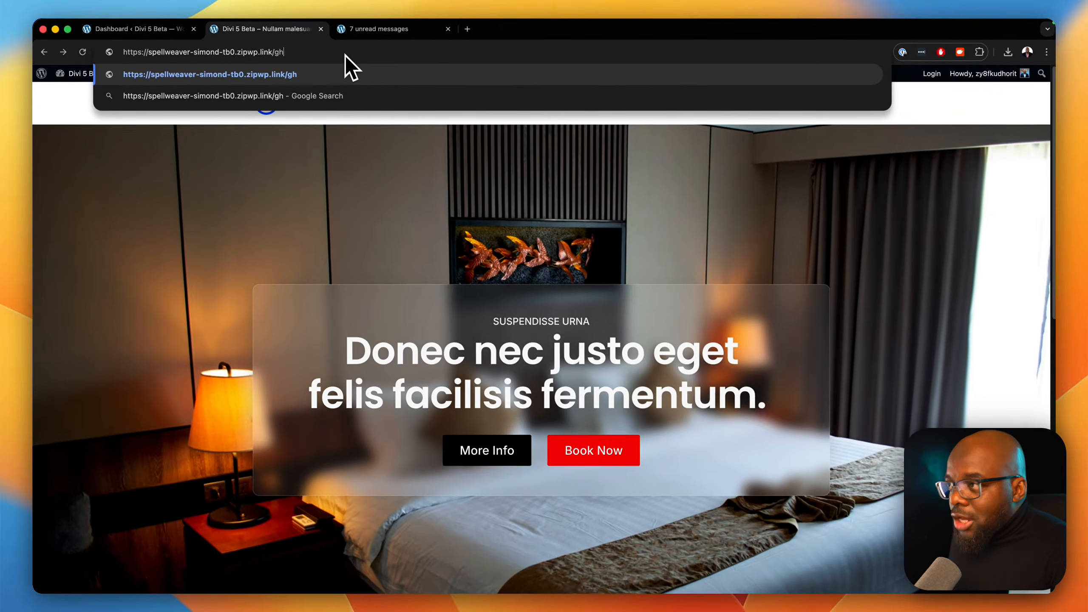
Load the non-existent ghghghgh address to view the site's default not-found page, and look at the Divi University course list.
key("Return")
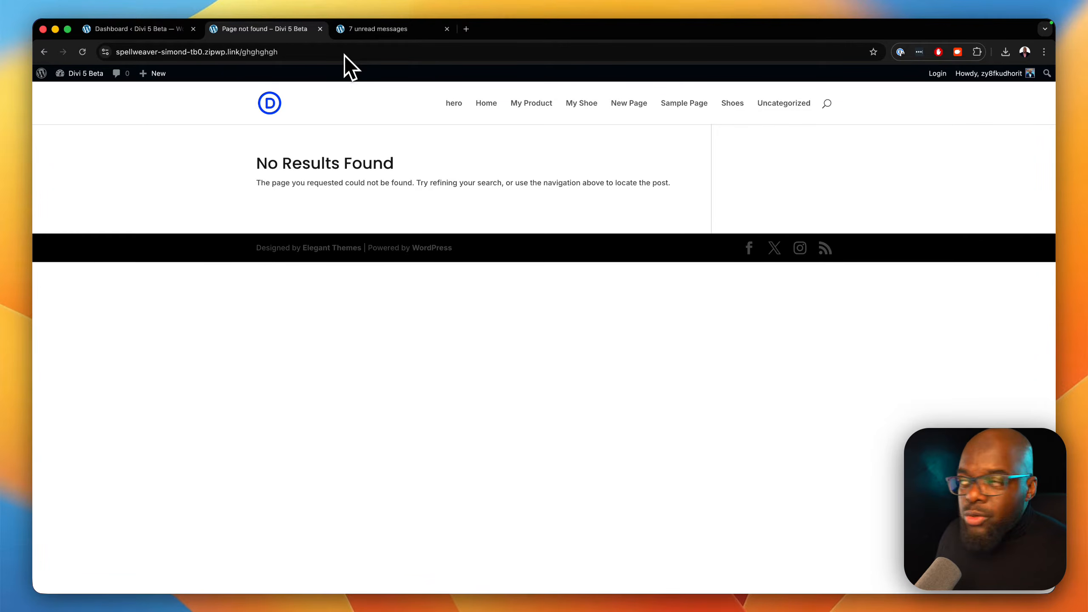
left_click(359, 33)
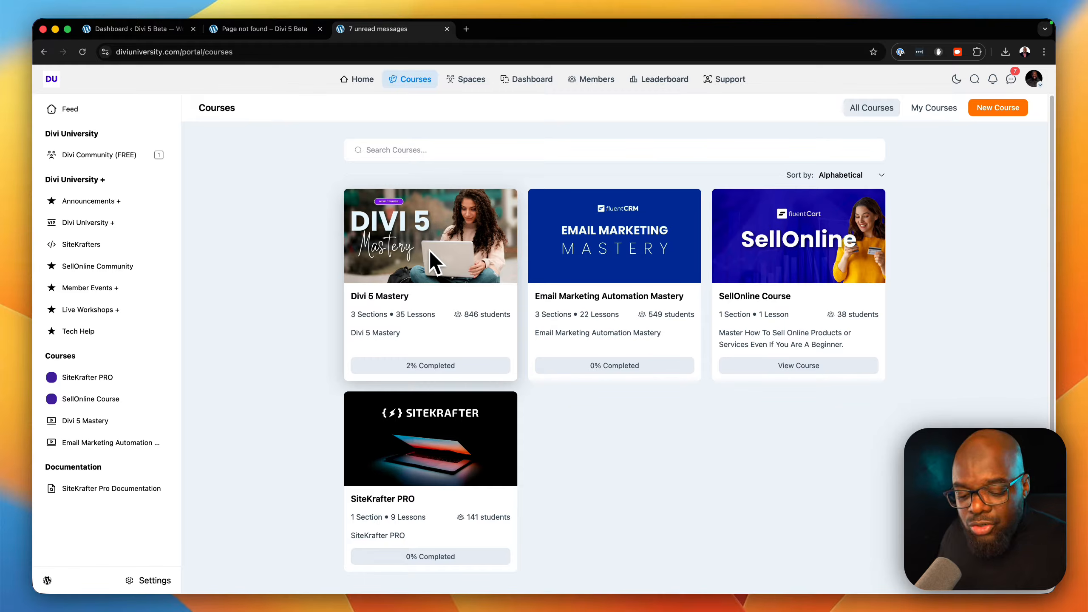
Return to the site's WordPress dashboard and open the Divi Theme Builder.
left_click(163, 30)
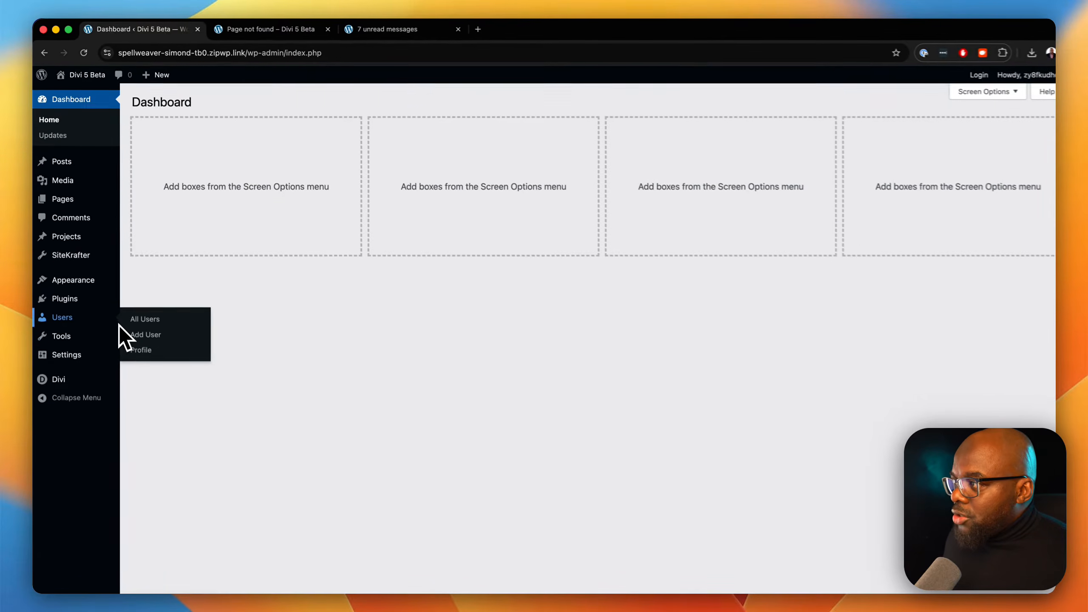
mouse_move(71, 373)
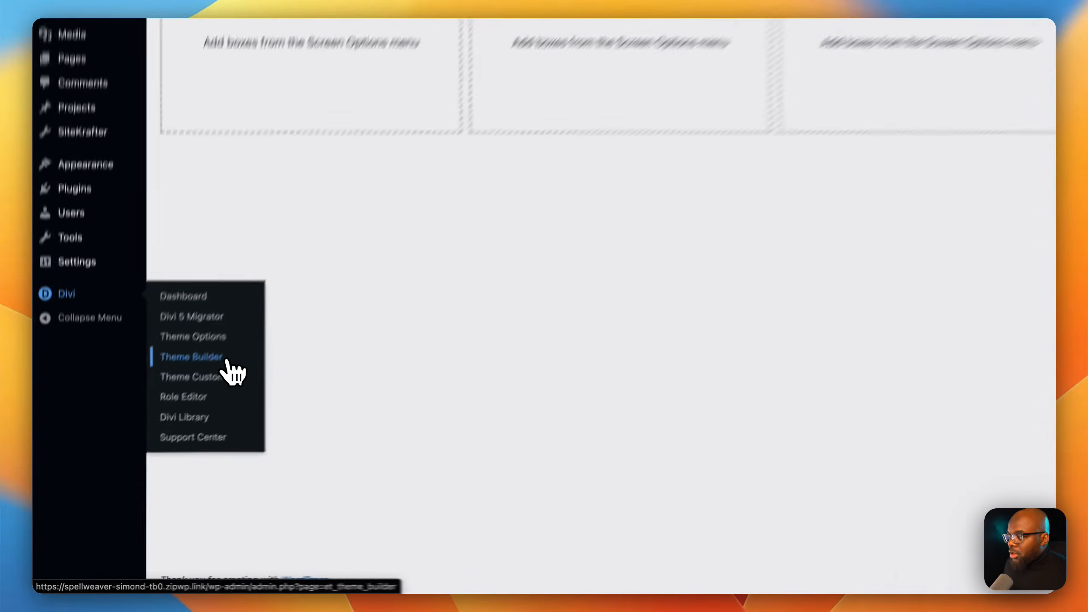
left_click(227, 362)
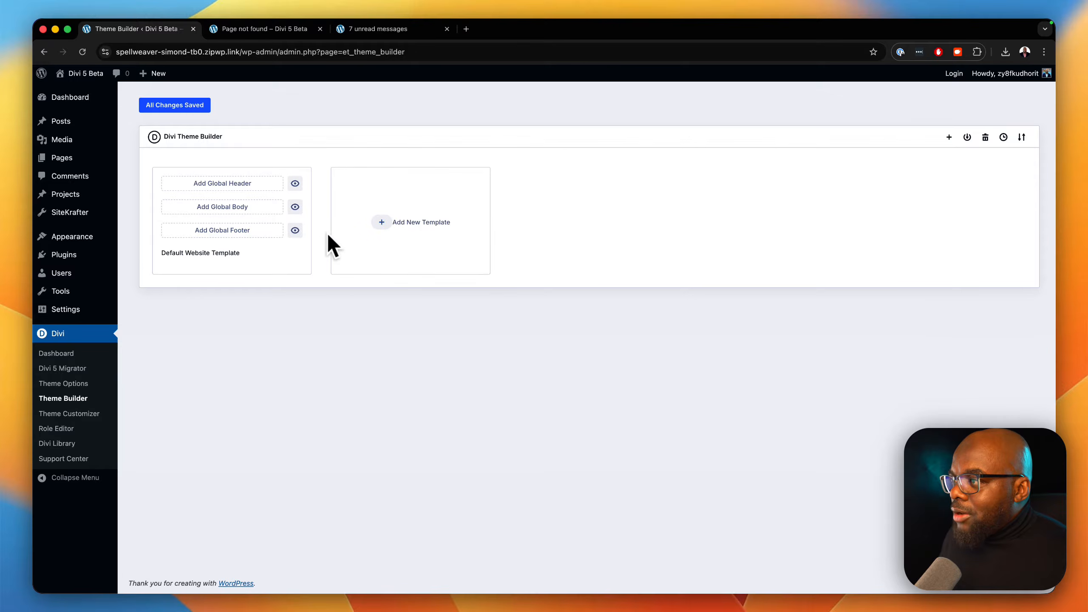
Build a new Theme Builder template and assign it to the 404 Page.
left_click(384, 230)
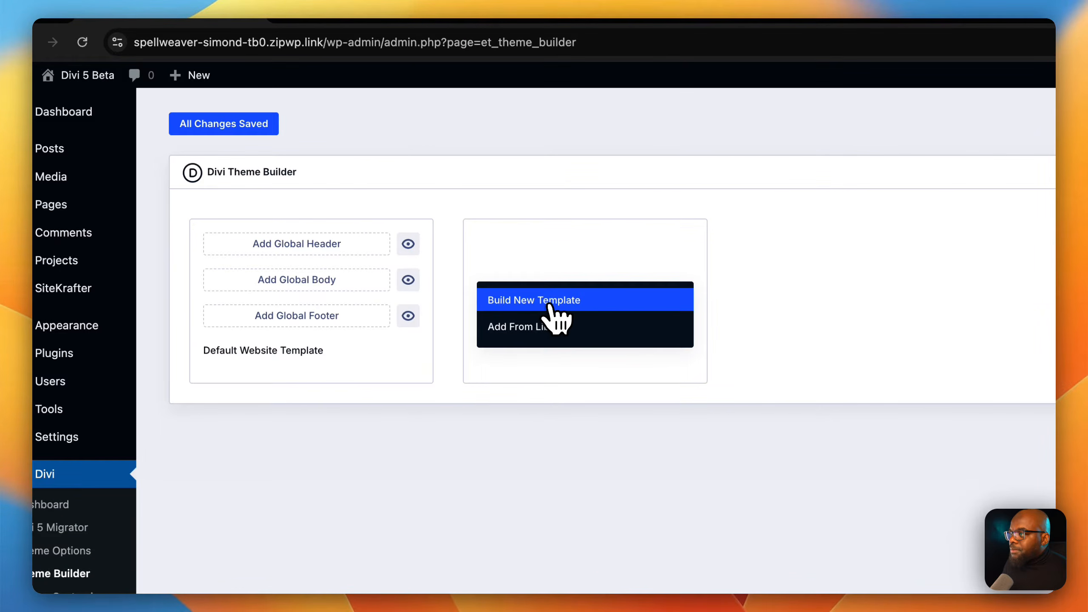
left_click(550, 305)
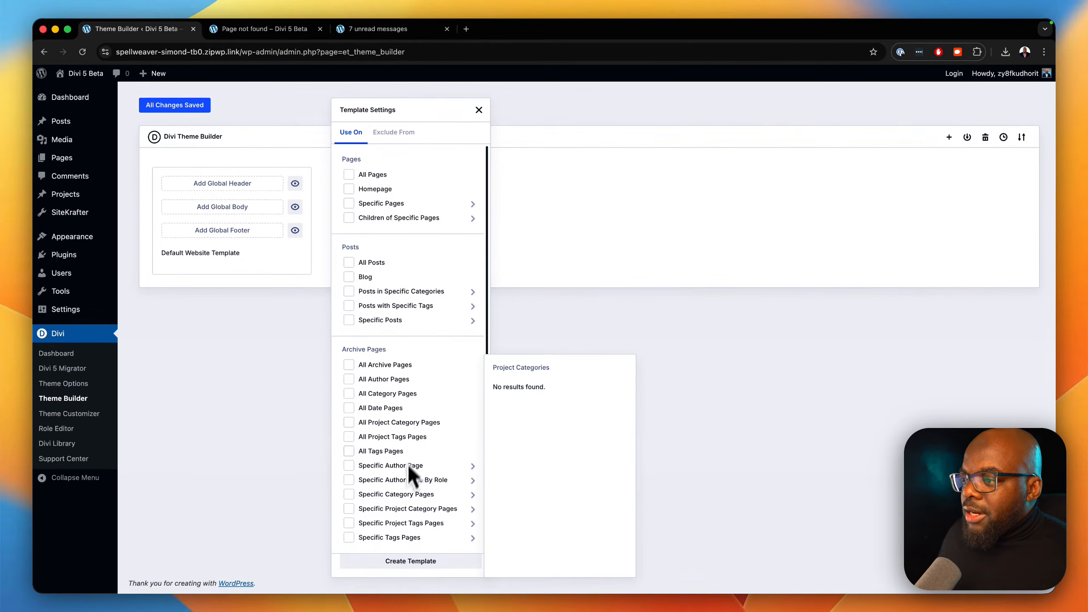
mouse_move(418, 308)
scroll(418, 319, "down", 5)
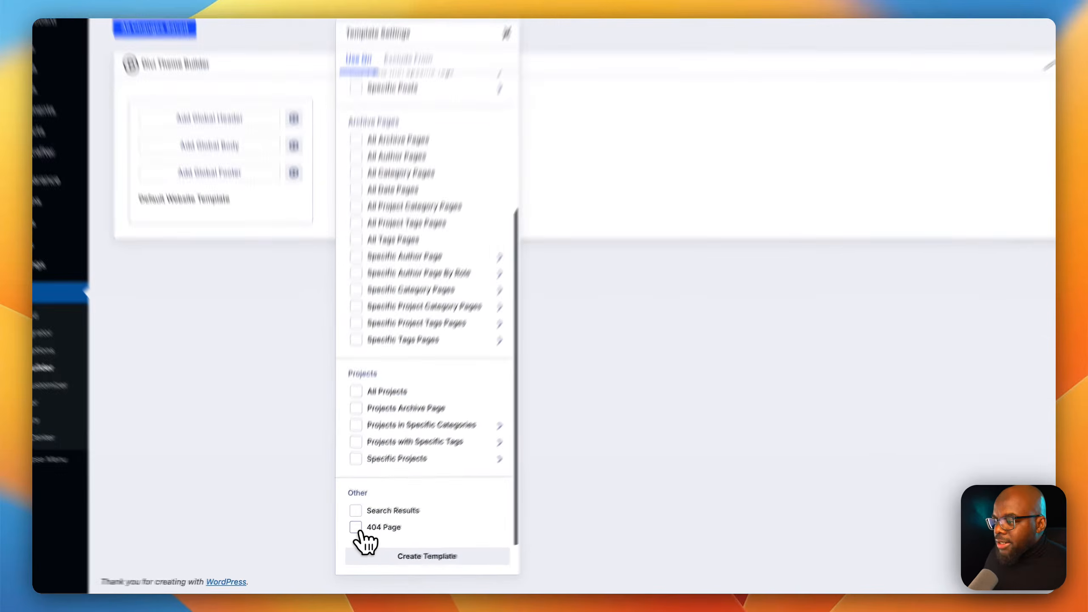
left_click(350, 538)
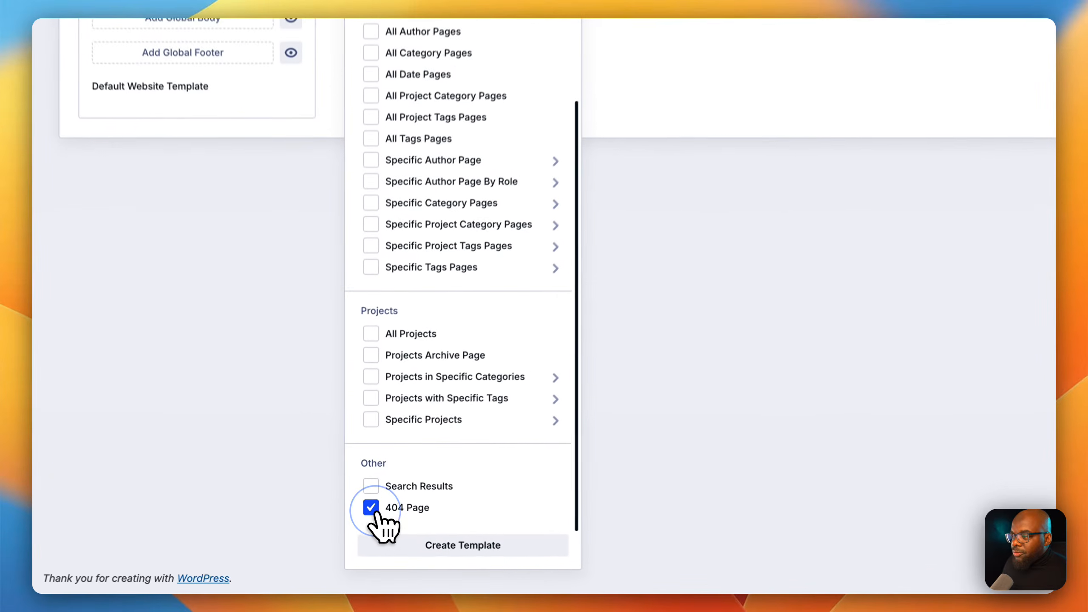
left_click(493, 551)
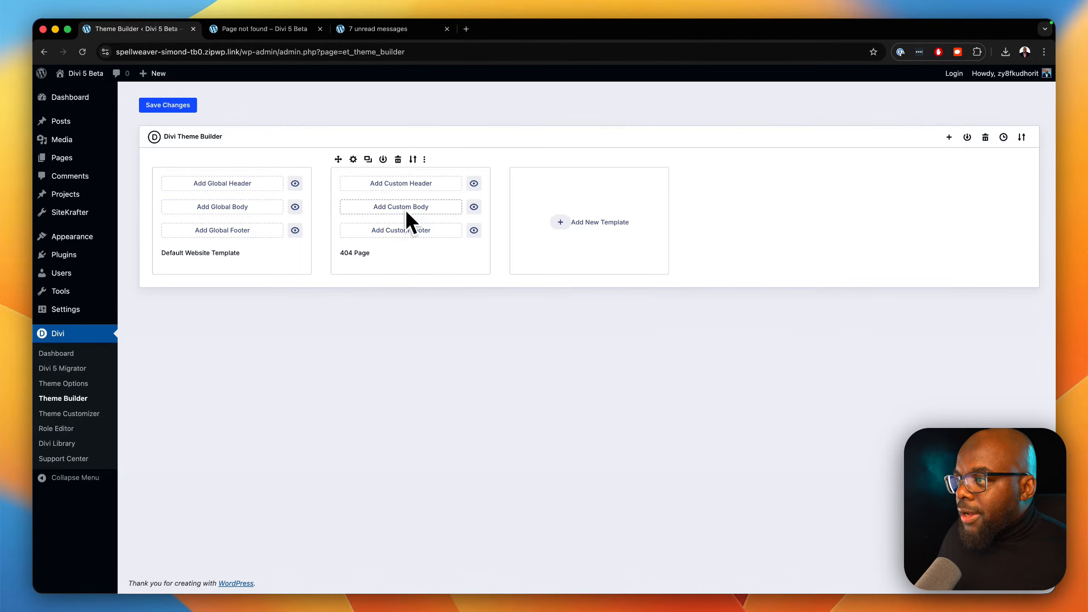
Hide the header and footer in the 404 Page template and start building its custom body.
left_click(475, 183)
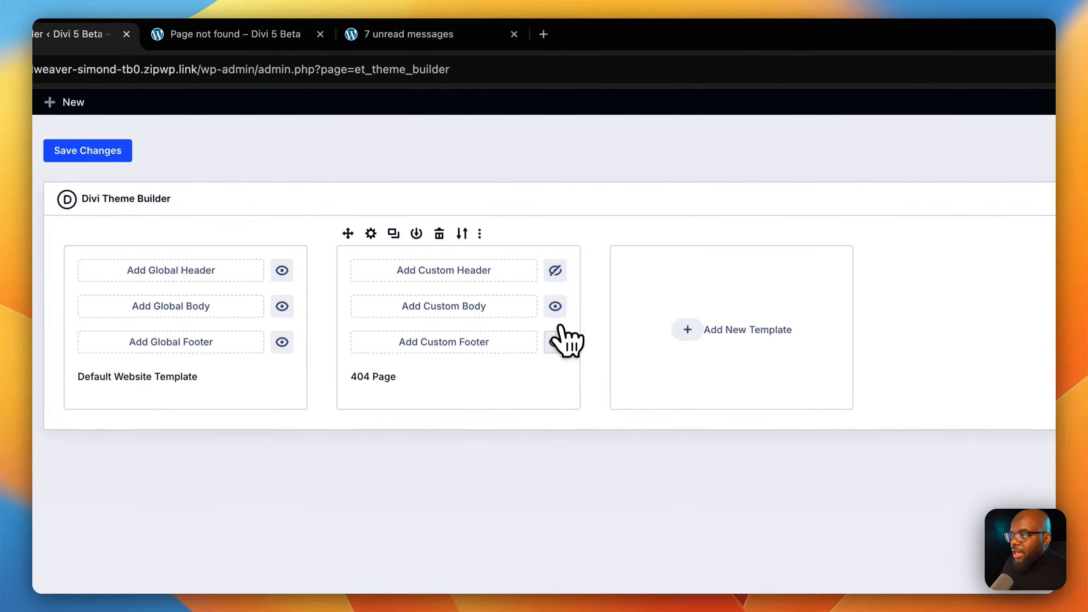
left_click(557, 344)
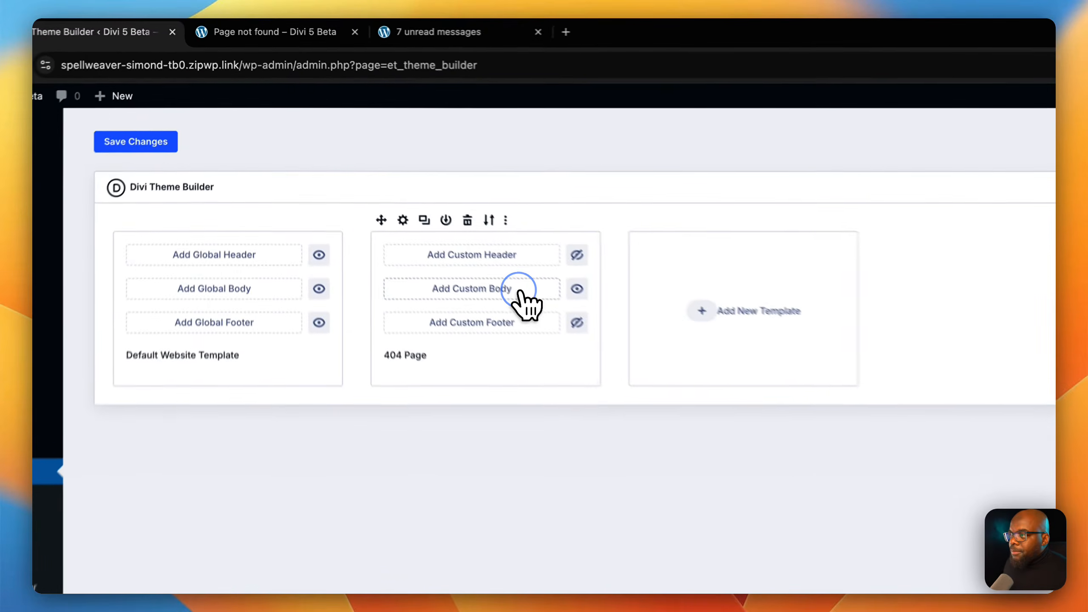
left_click(438, 206)
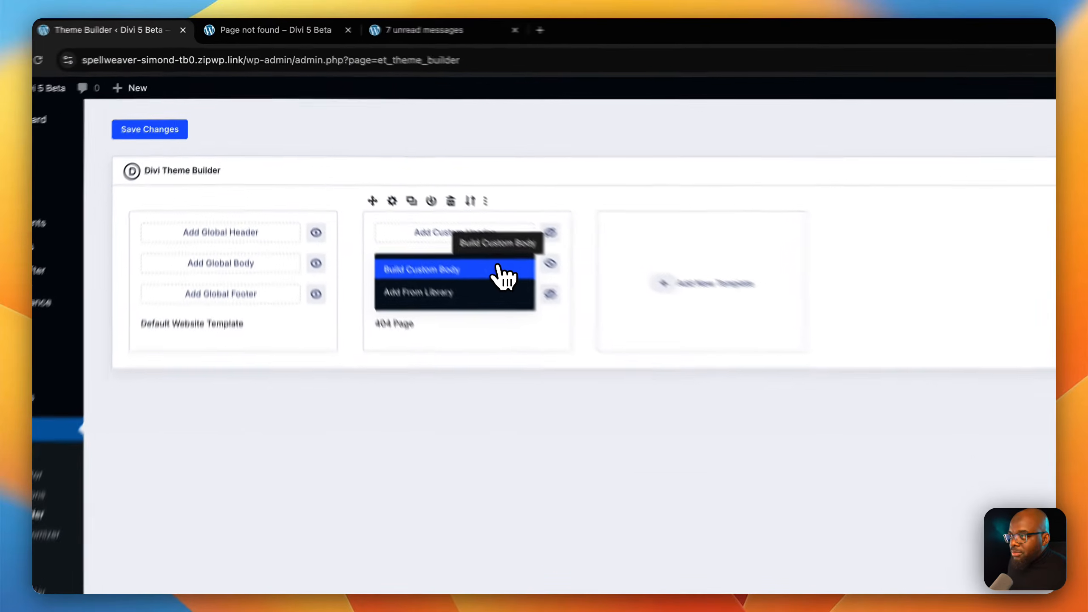
left_click(437, 212)
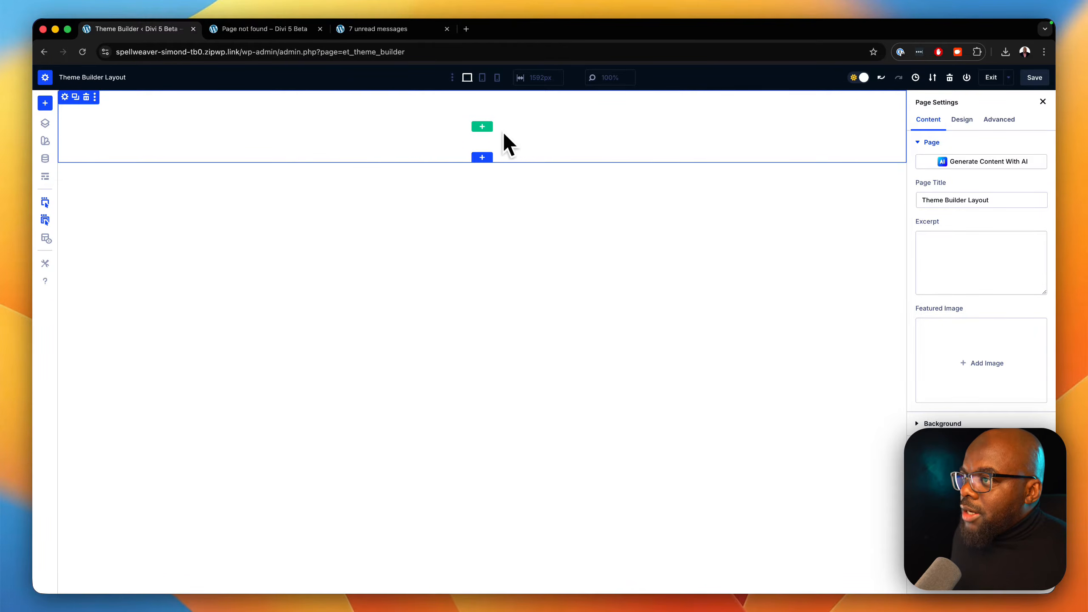
Insert a single-column flex row into the empty section and add a Blurb module to it.
left_click(482, 126)
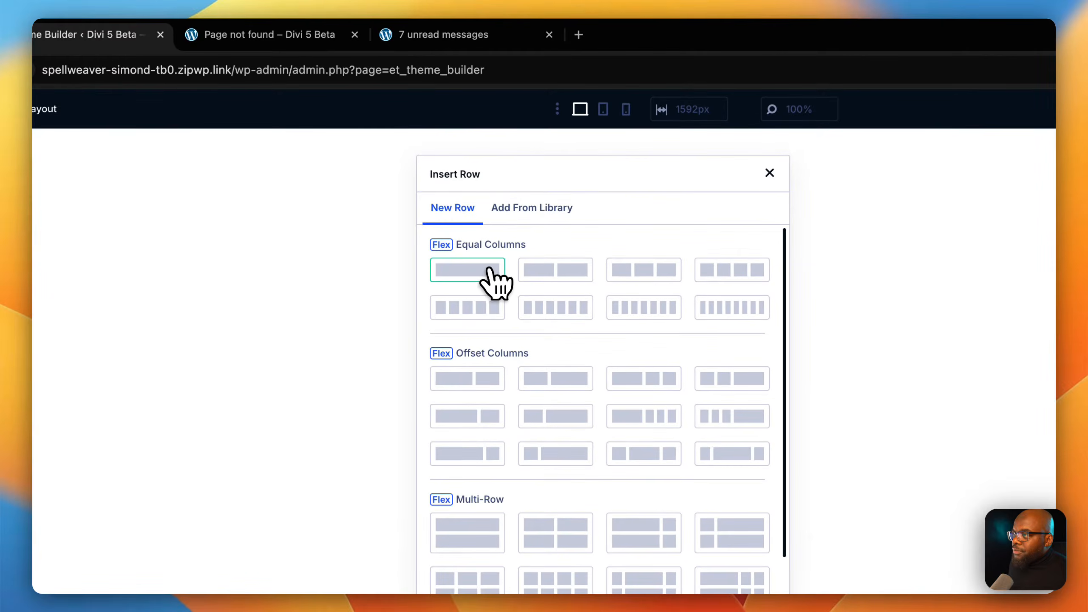
left_click(487, 274)
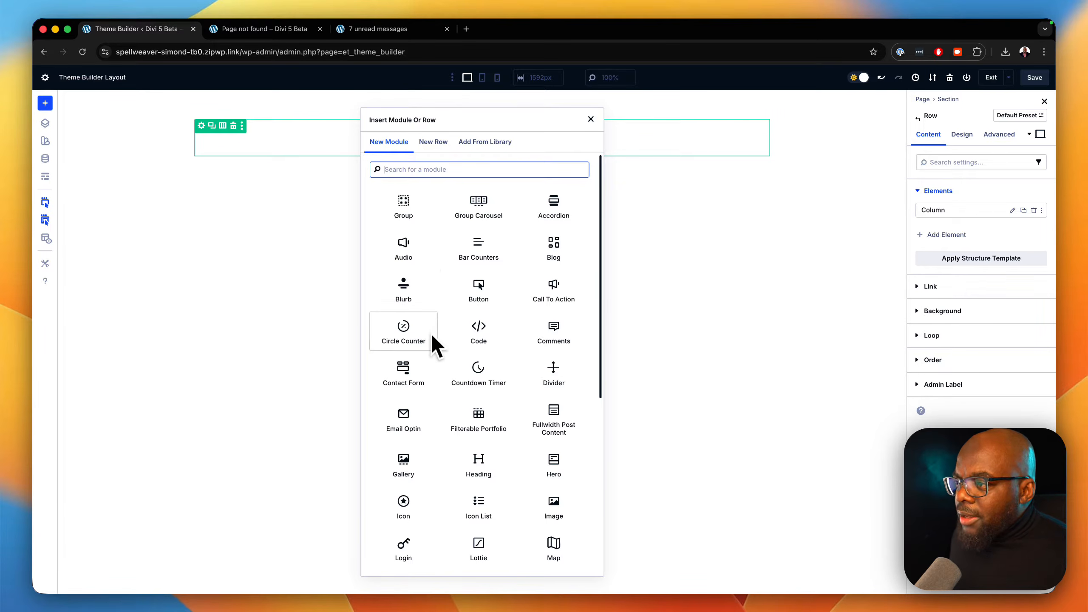
left_click(418, 298)
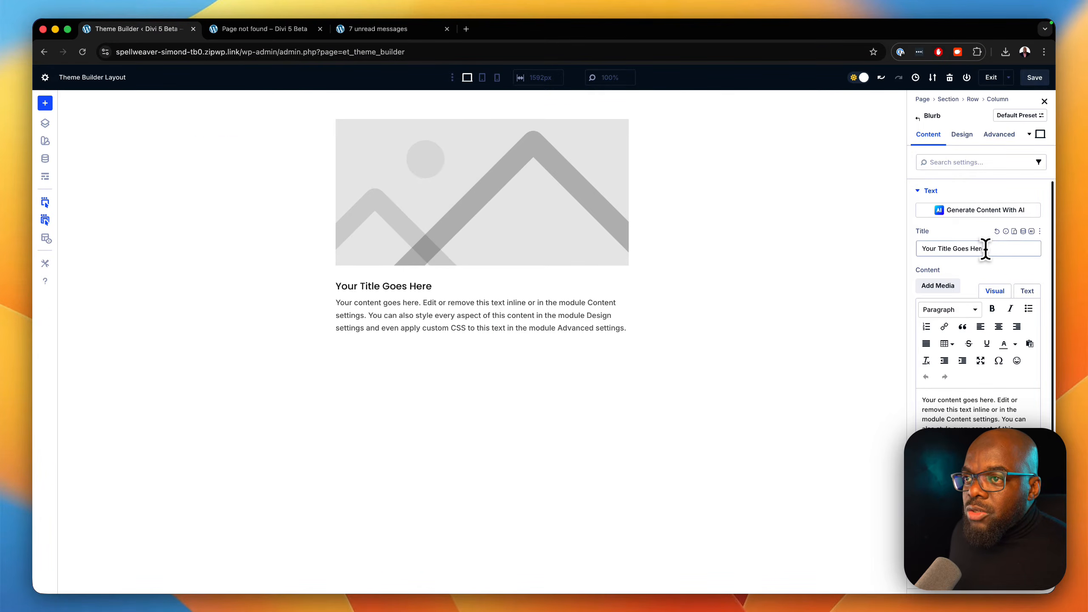
Set the blurb's title to "404" and replace its content with "The page you'r looking for dosen't exist.".
left_click_drag(992, 249, 919, 263)
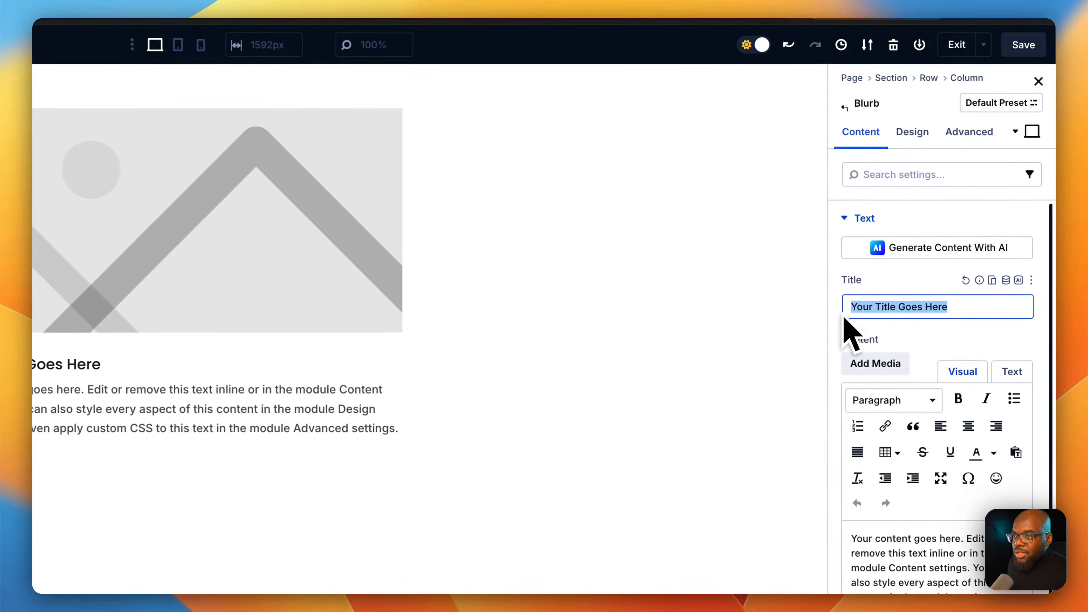
key("BackSpace")
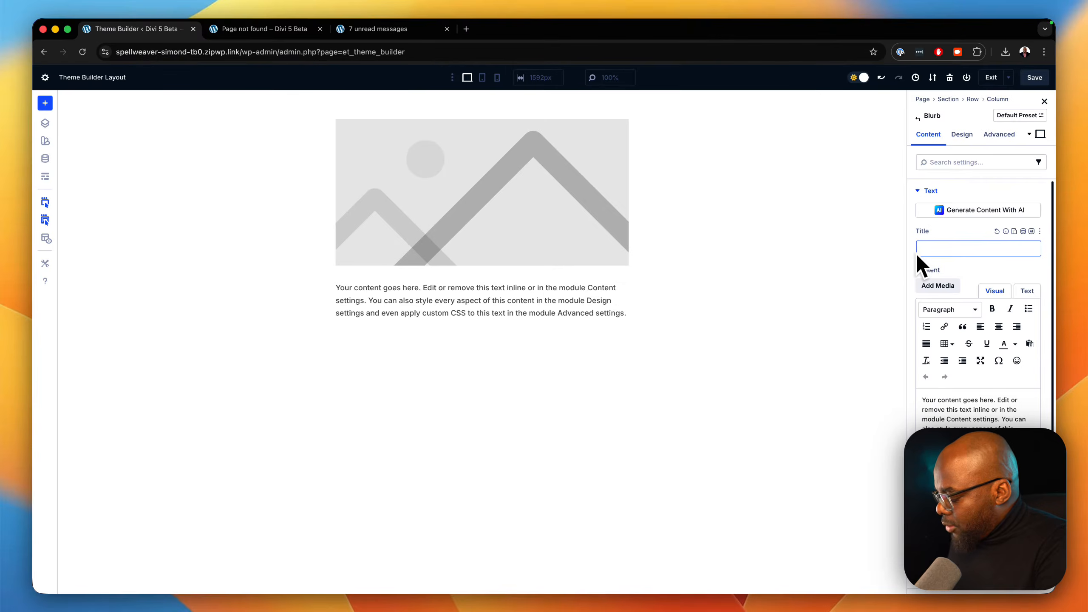
type("404")
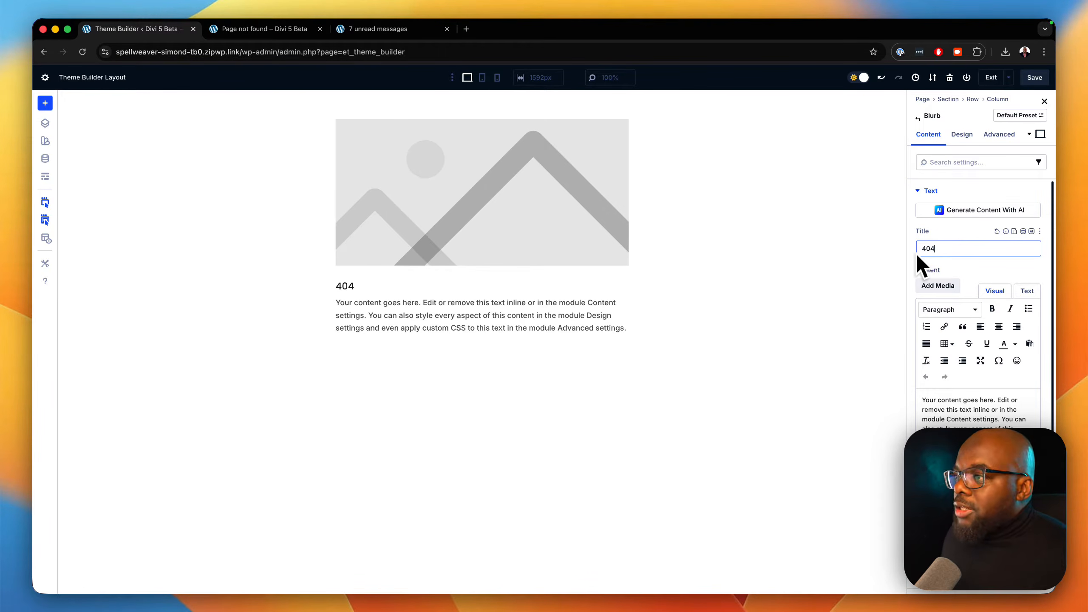
left_click(976, 470)
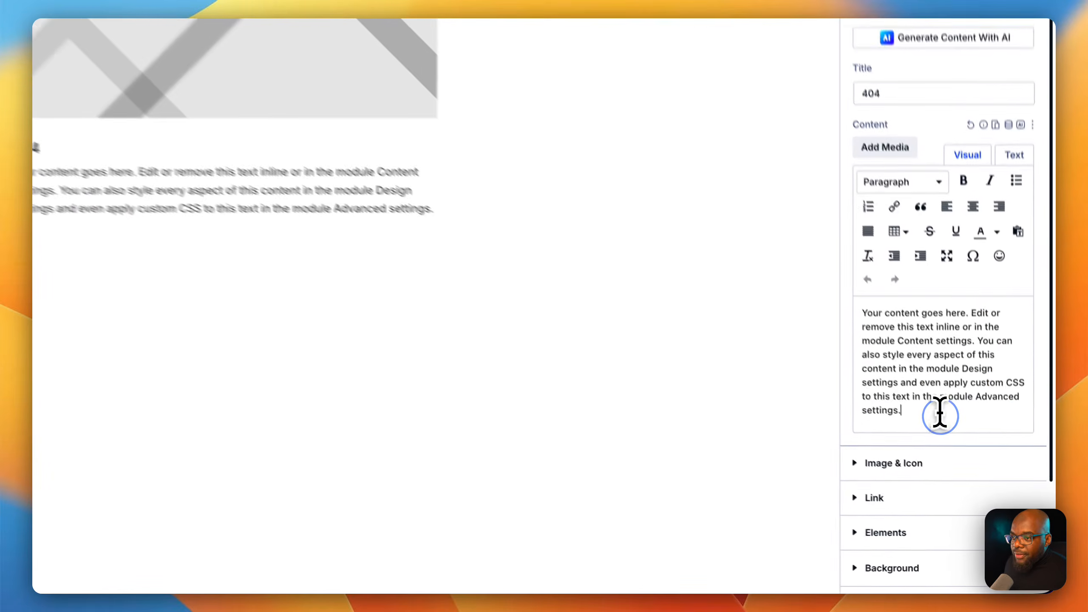
left_click_drag(940, 412, 860, 312)
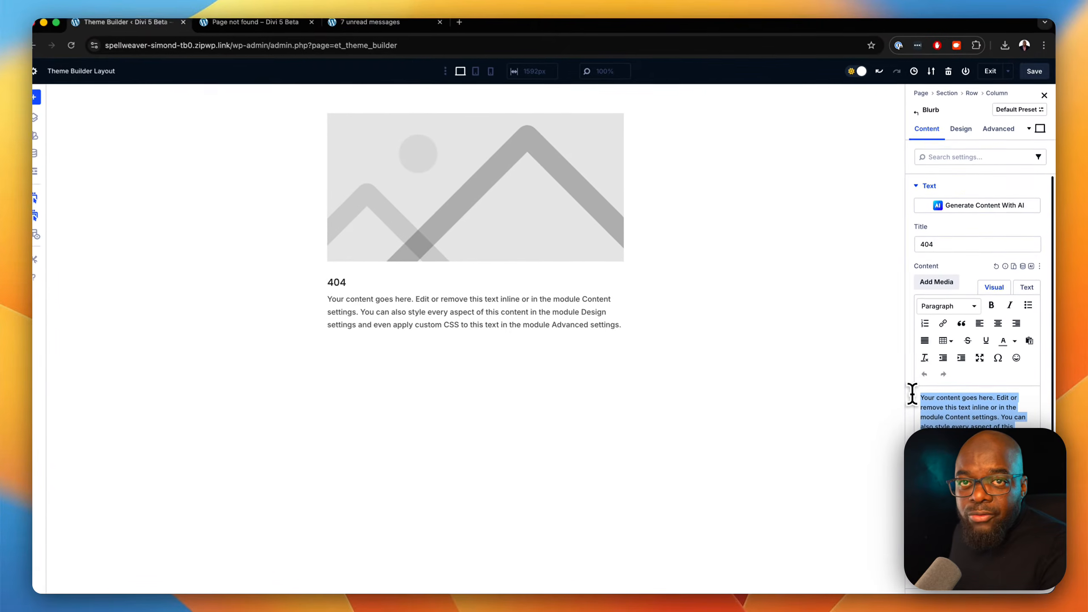
type("The page you'r looking for dosen't exist.")
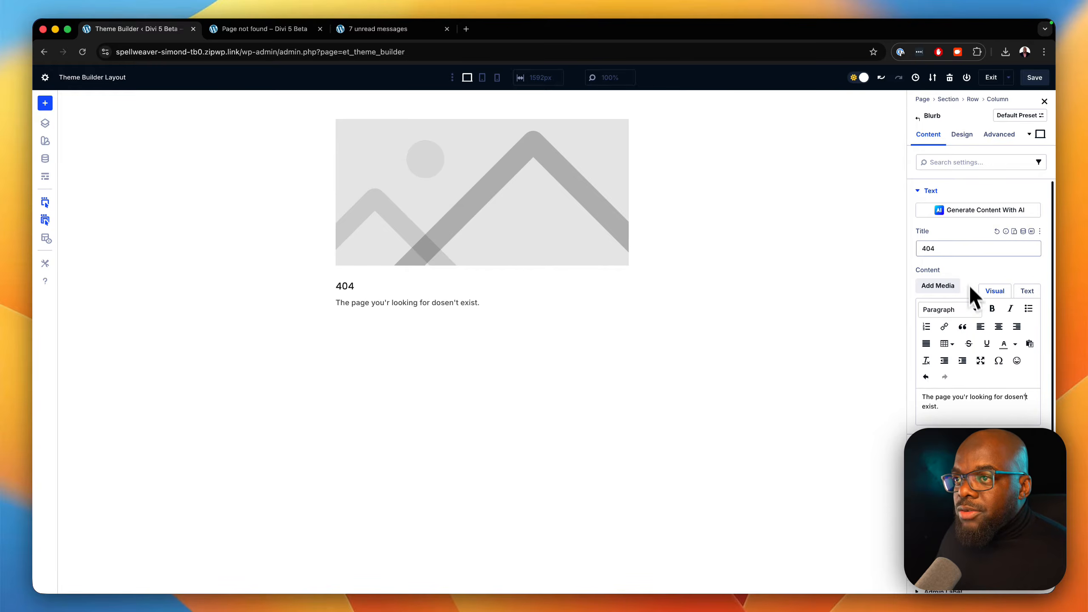
Set the blurb's text alignment to center in its design settings.
left_click(963, 134)
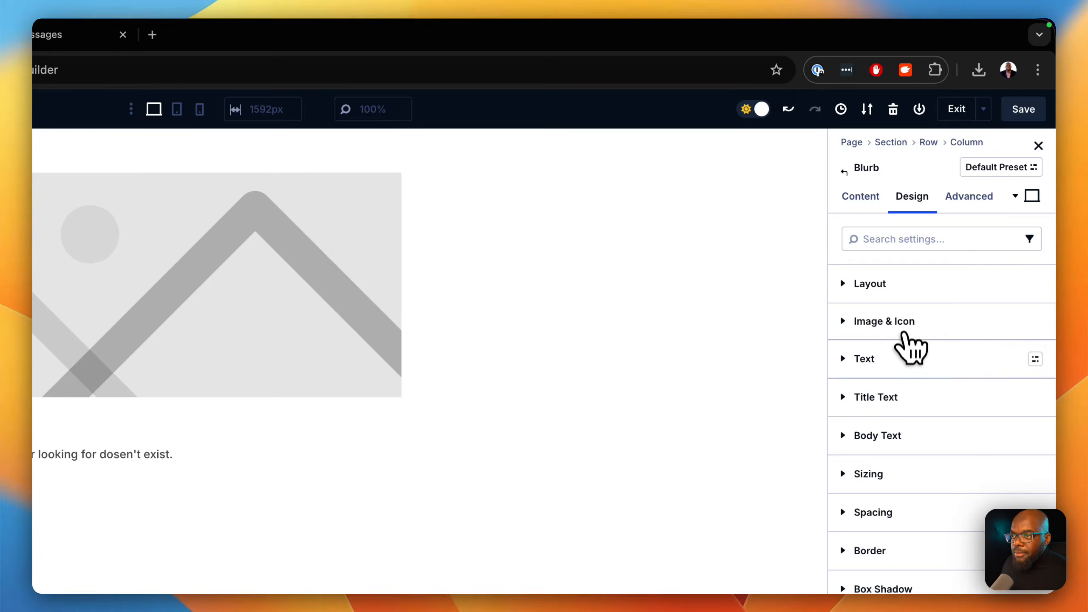
left_click(900, 360)
left_click(880, 412)
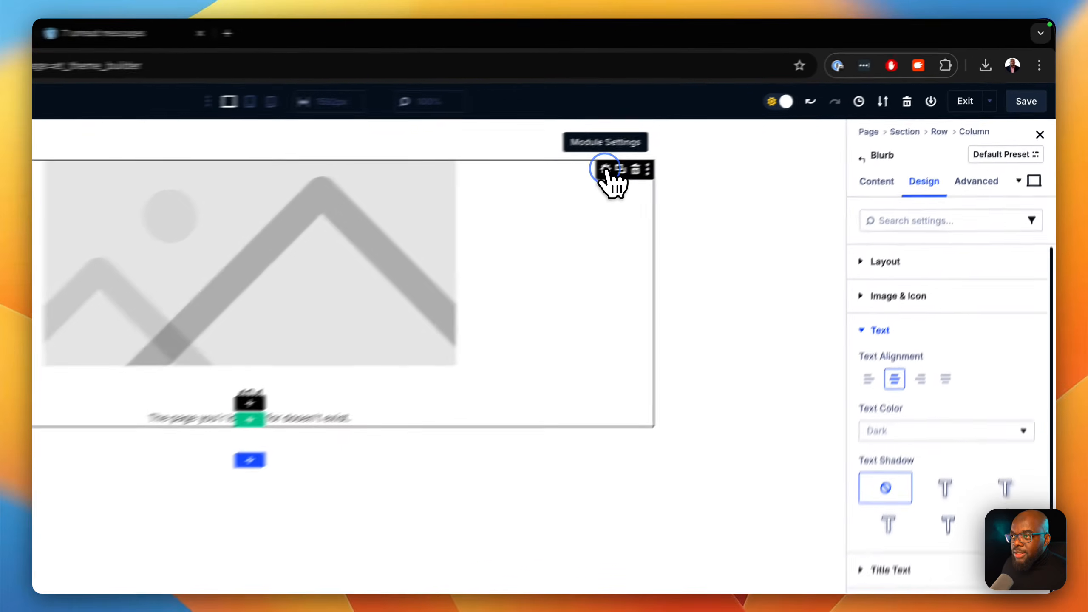
Add a Button element inside the blurb and set its text to "Back To Home!".
left_click(872, 203)
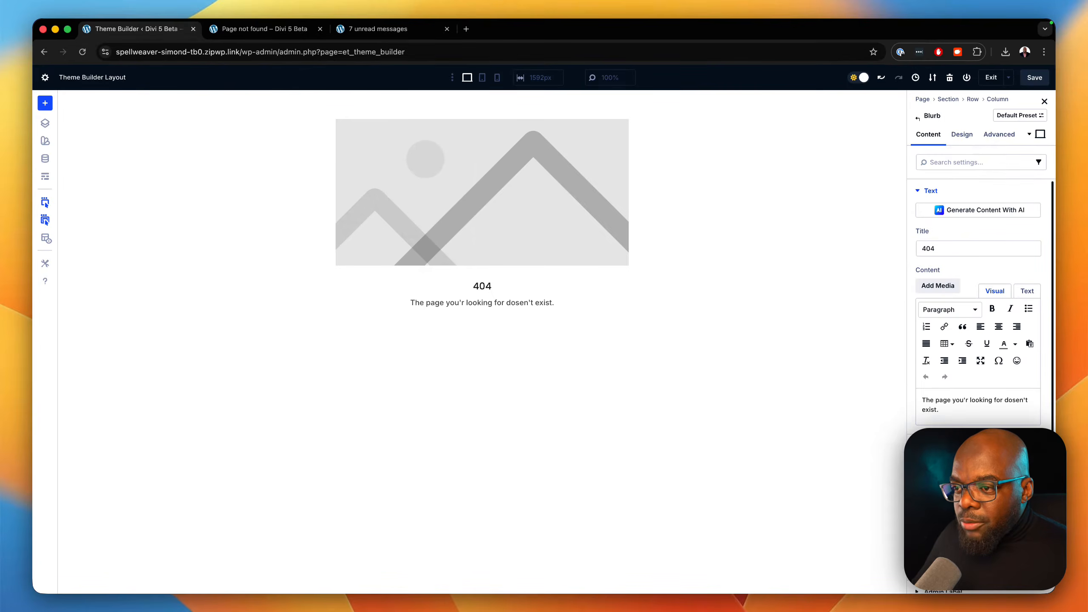
scroll(980, 300, "down", 2)
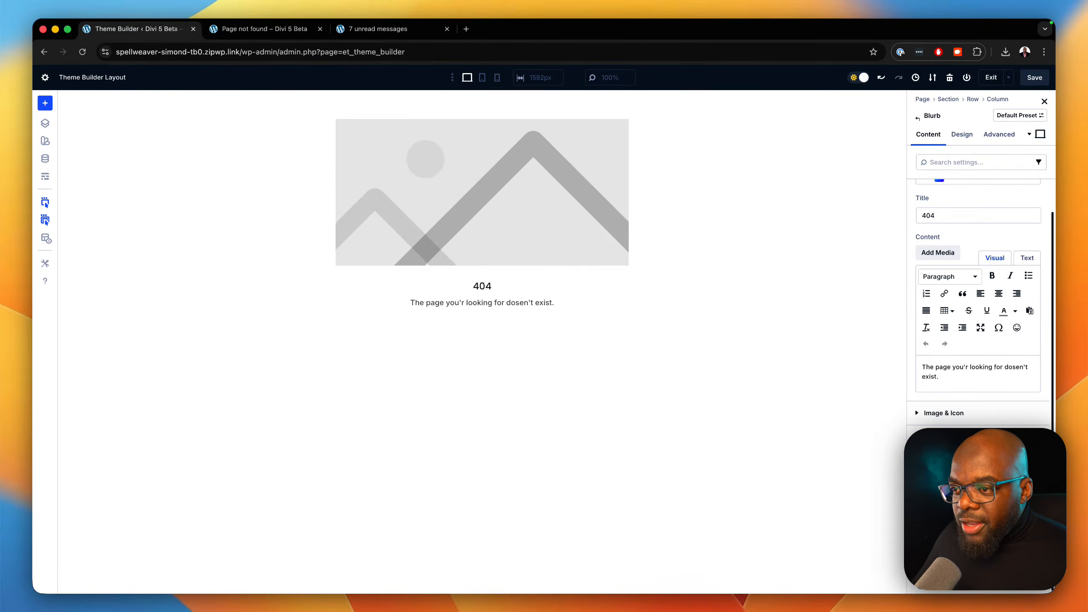
left_click(962, 459)
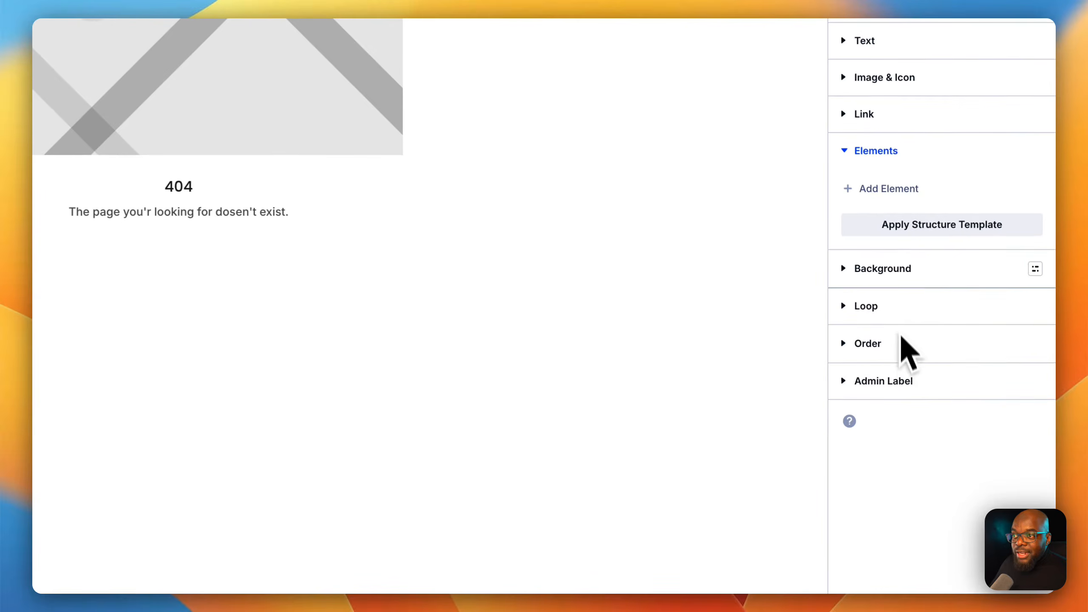
left_click(892, 192)
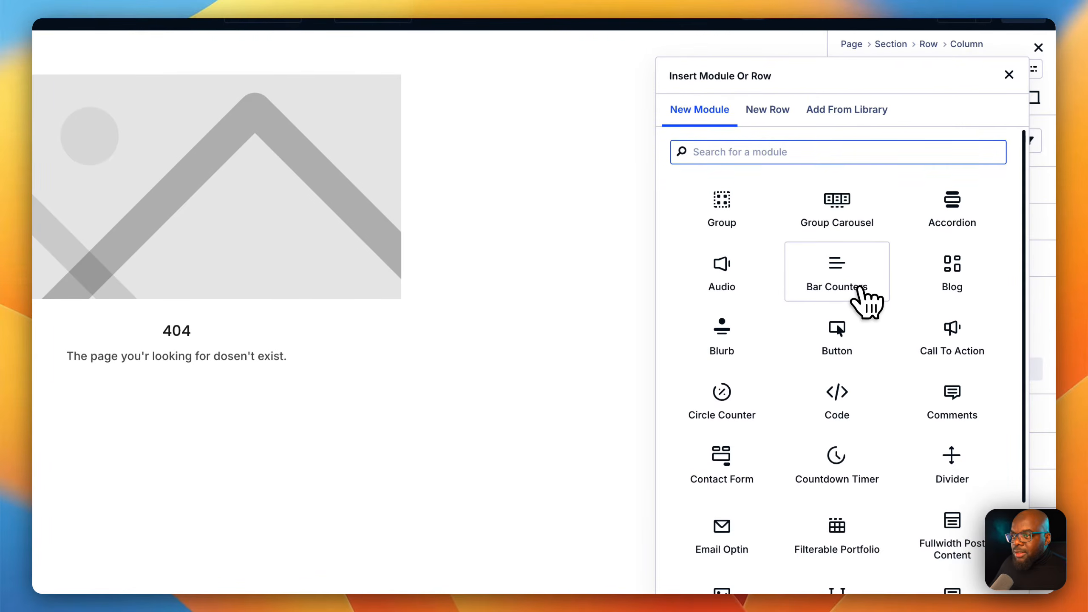
left_click(850, 330)
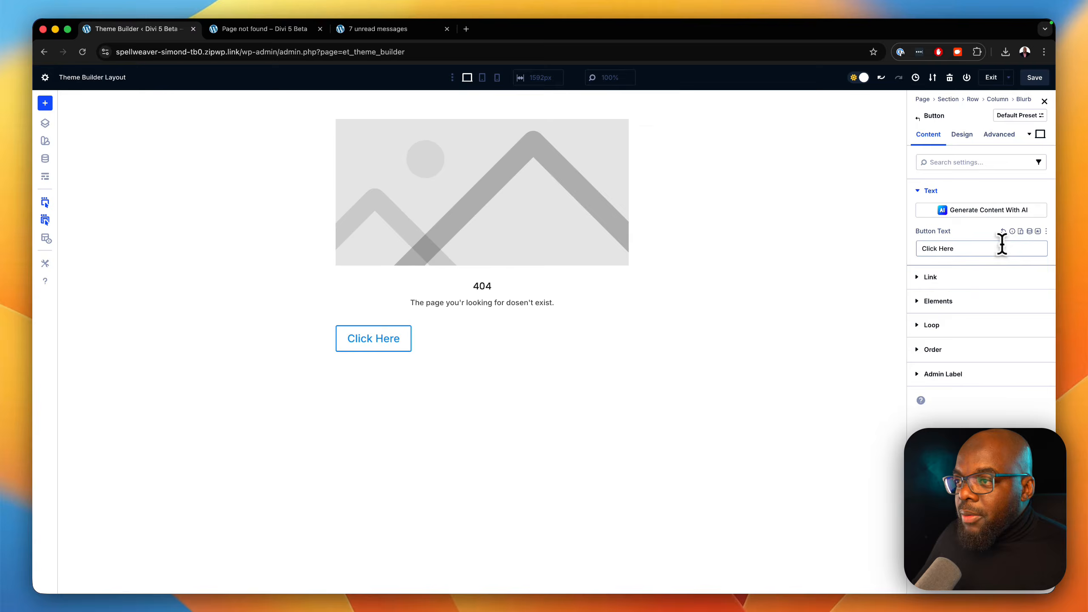
triple_click(1002, 249)
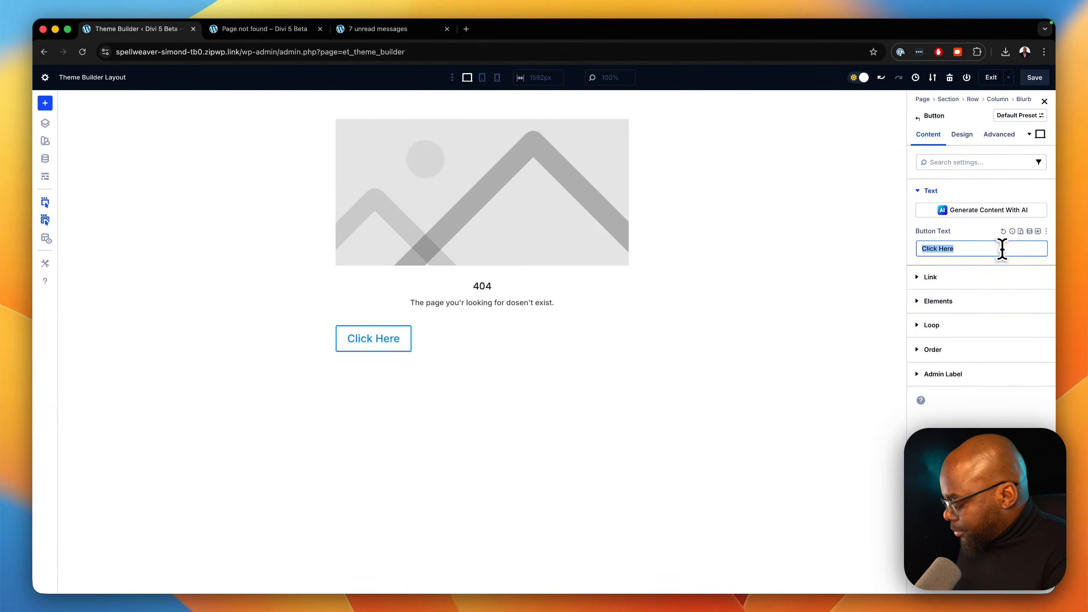
type("Back To Home!")
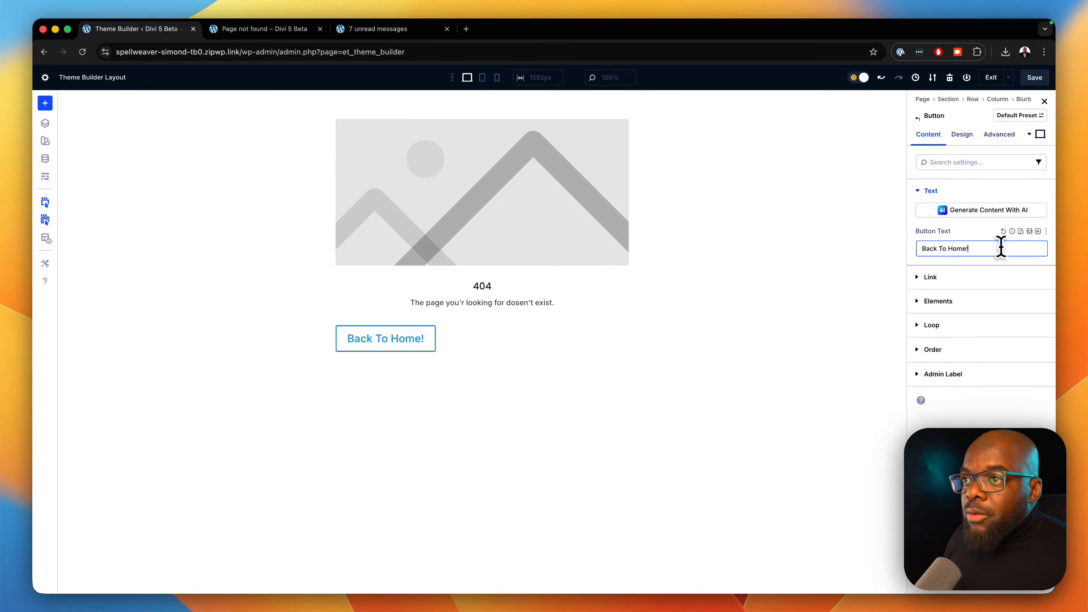
Enable custom styles for the "Back To Home!" button.
left_click(963, 134)
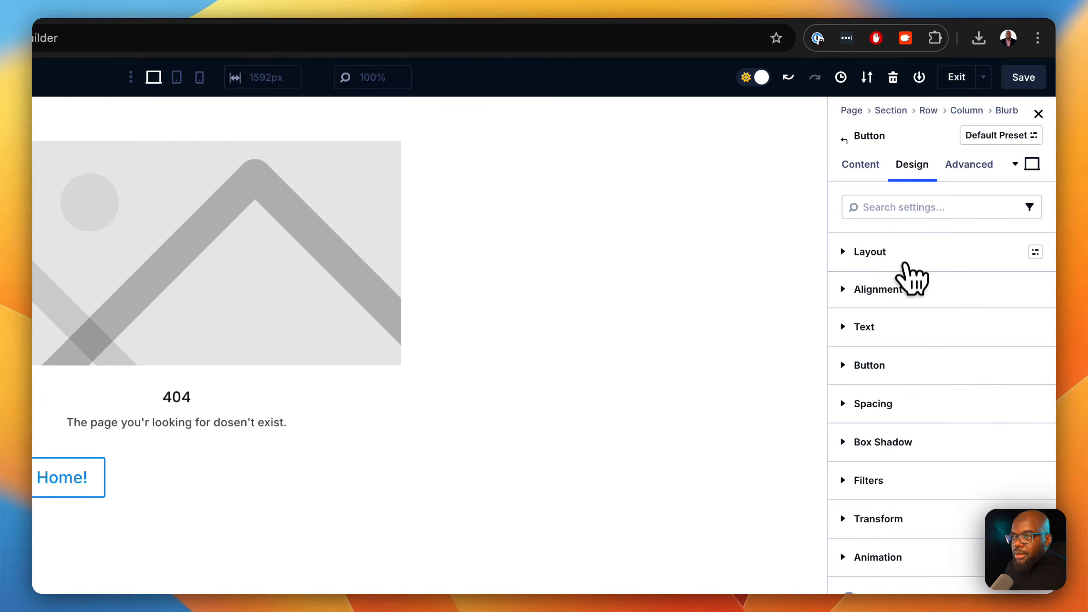
left_click(906, 366)
left_click(862, 416)
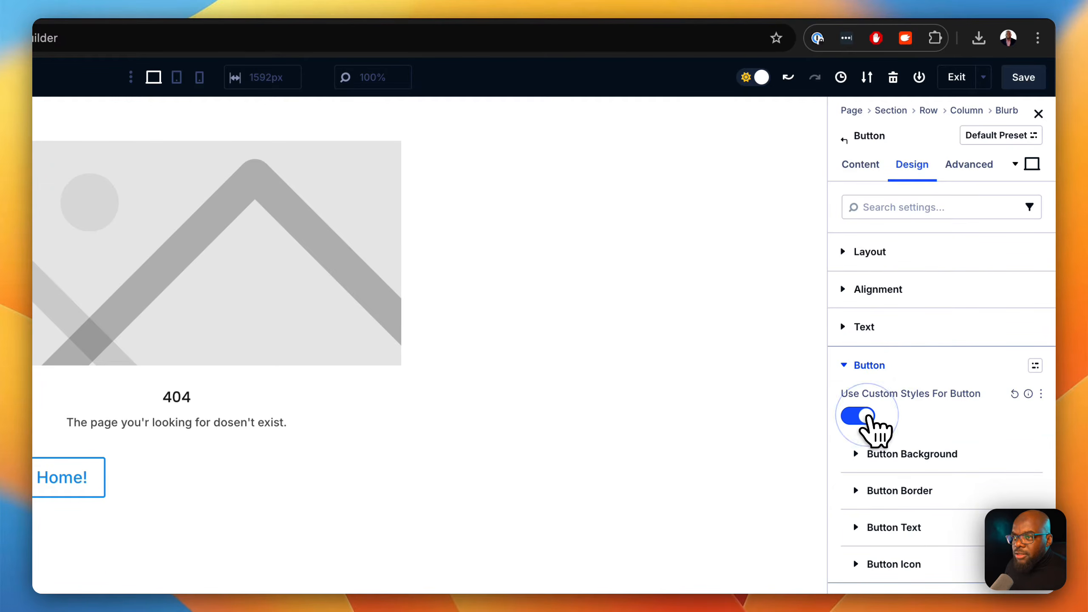
Center the "Back To Home!" button using its Button Alignment setting.
left_click(899, 252)
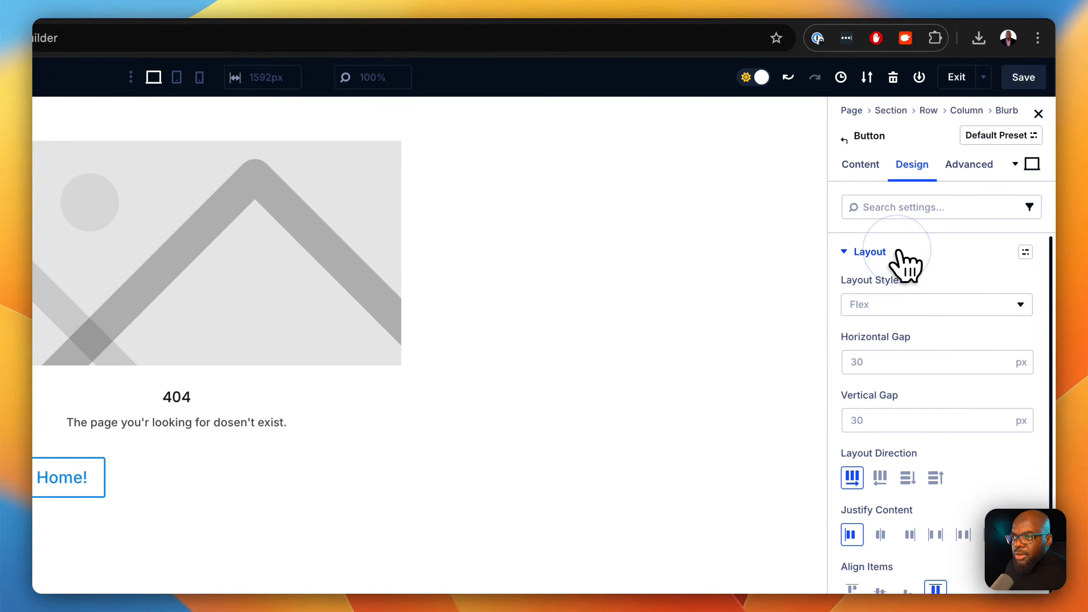
scroll(956, 586, "down", 2)
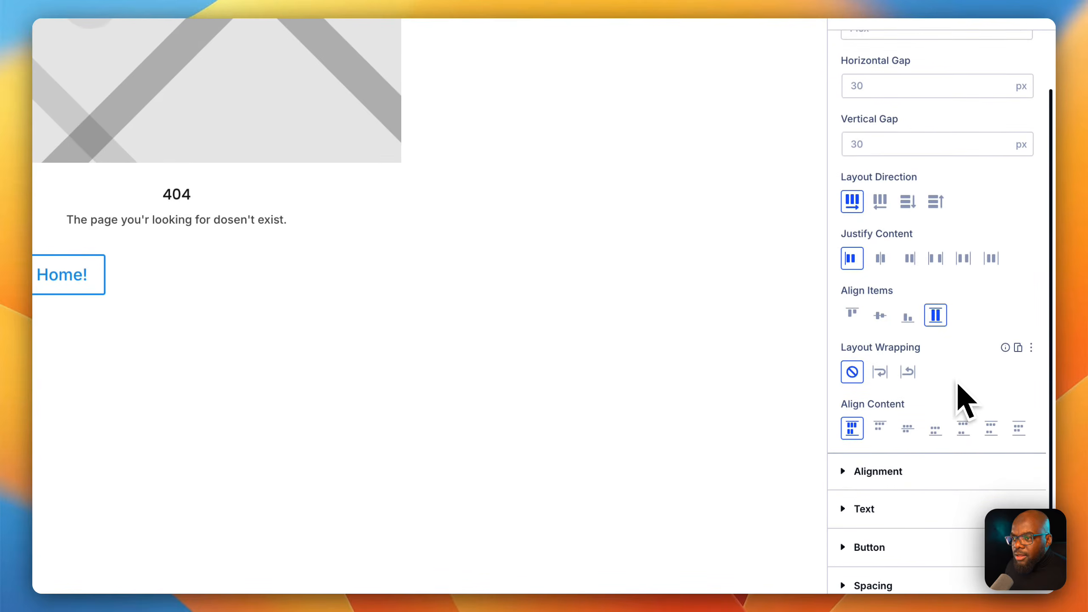
left_click(963, 452)
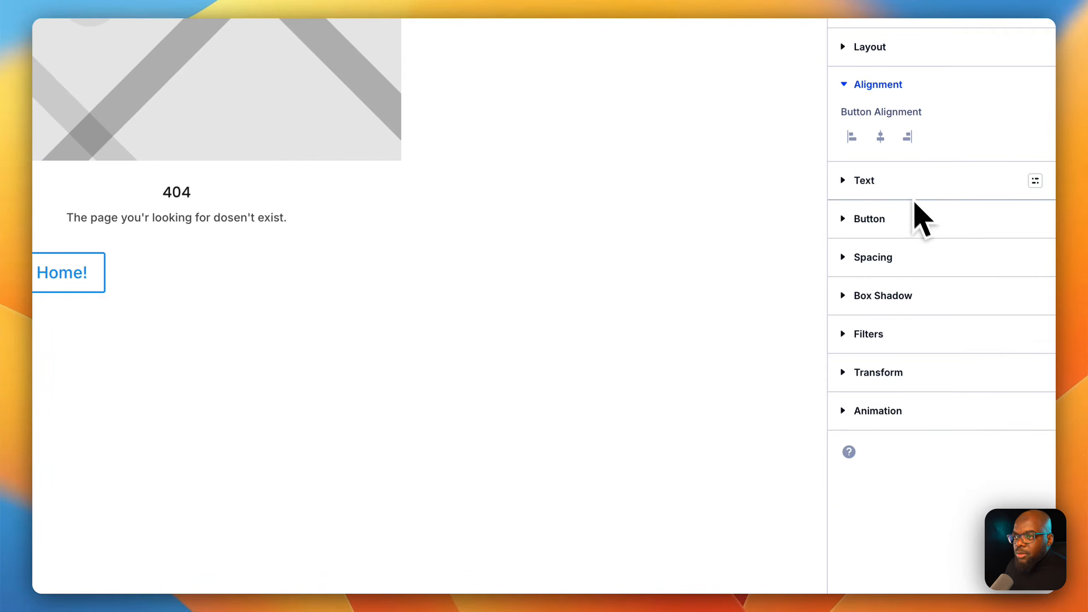
left_click(881, 137)
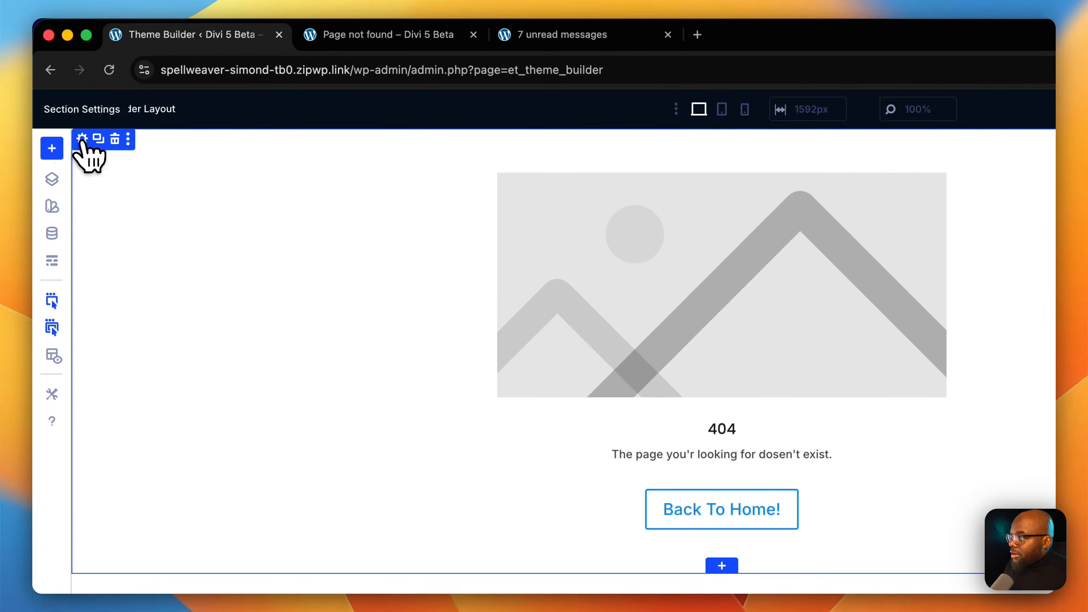
Set the height of the section containing the blurb to 100vh in its sizing settings.
left_click(81, 139)
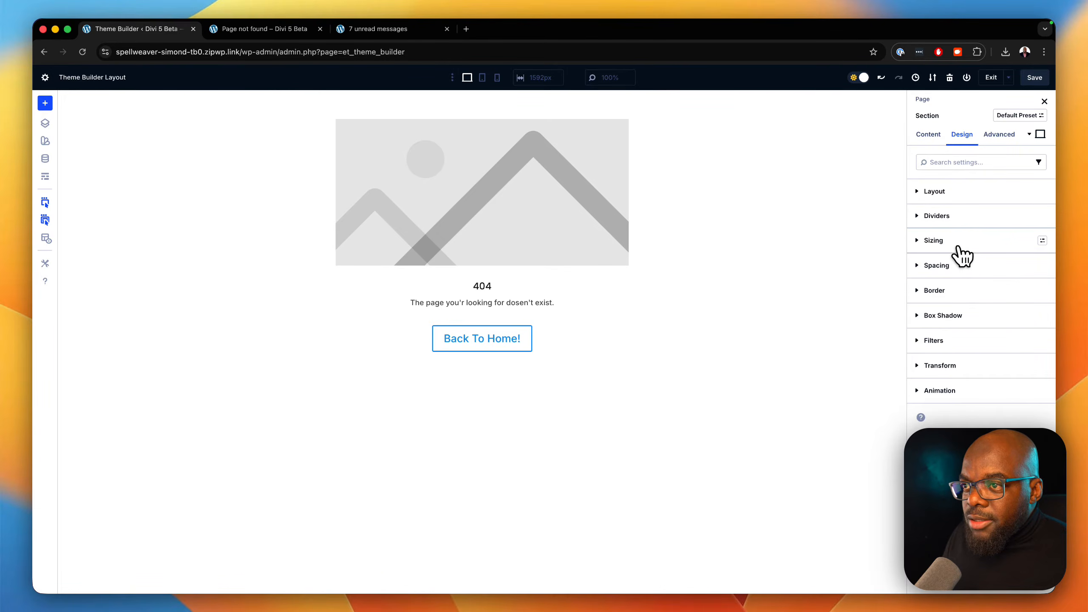
left_click(959, 248)
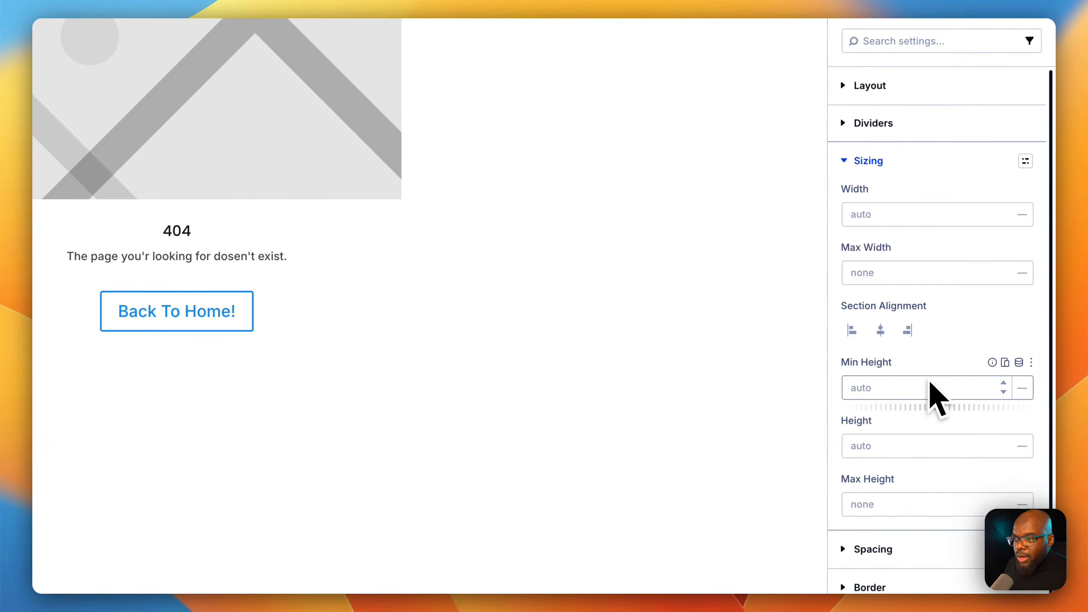
left_click(886, 446)
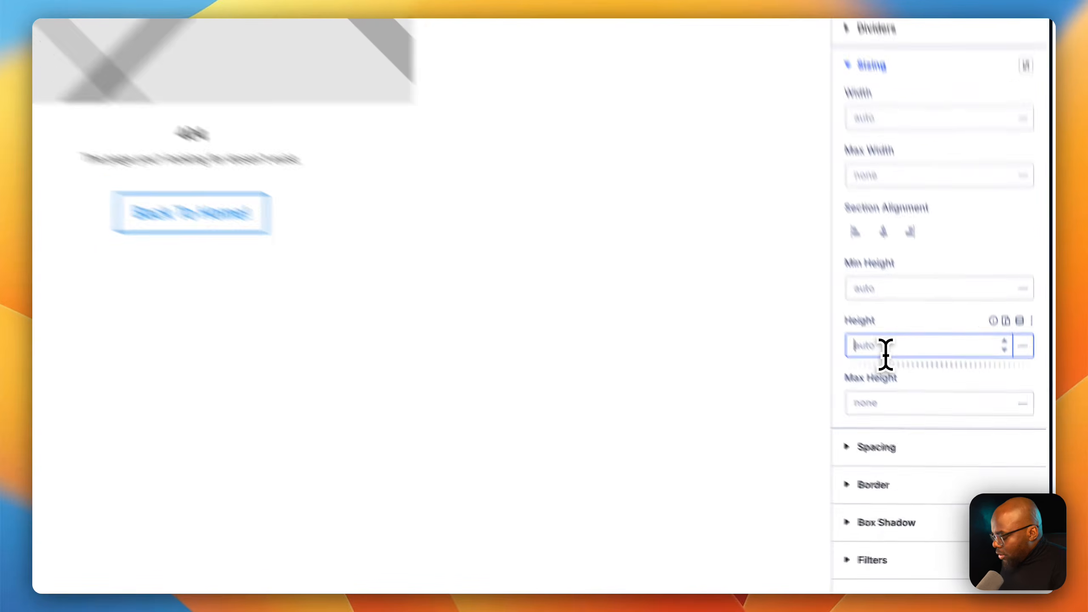
type("100vh")
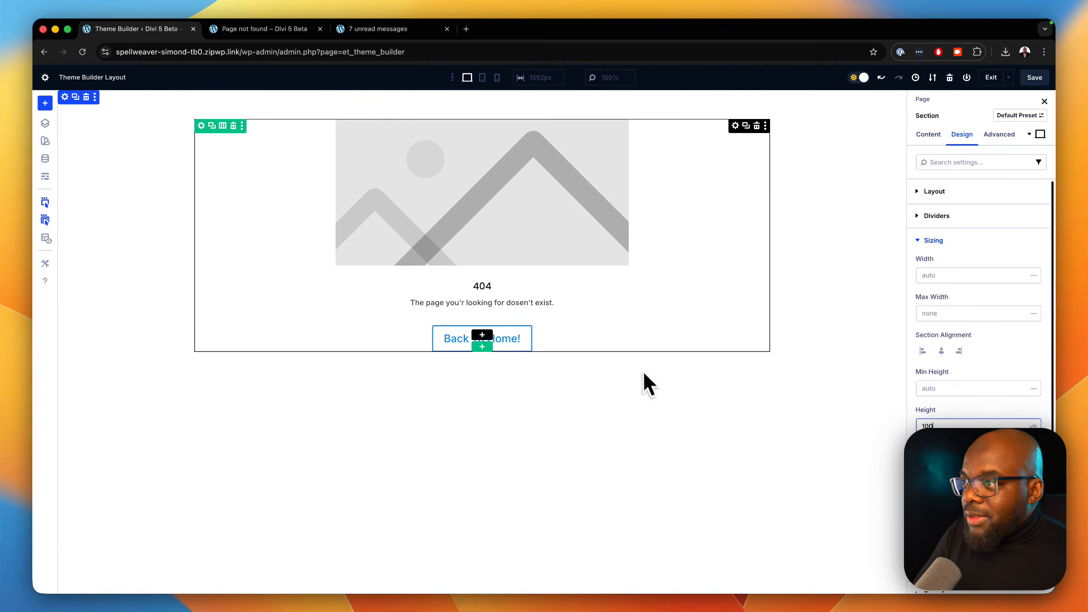
Give the section a dark grey background color, 2F2F2F.
left_click(930, 136)
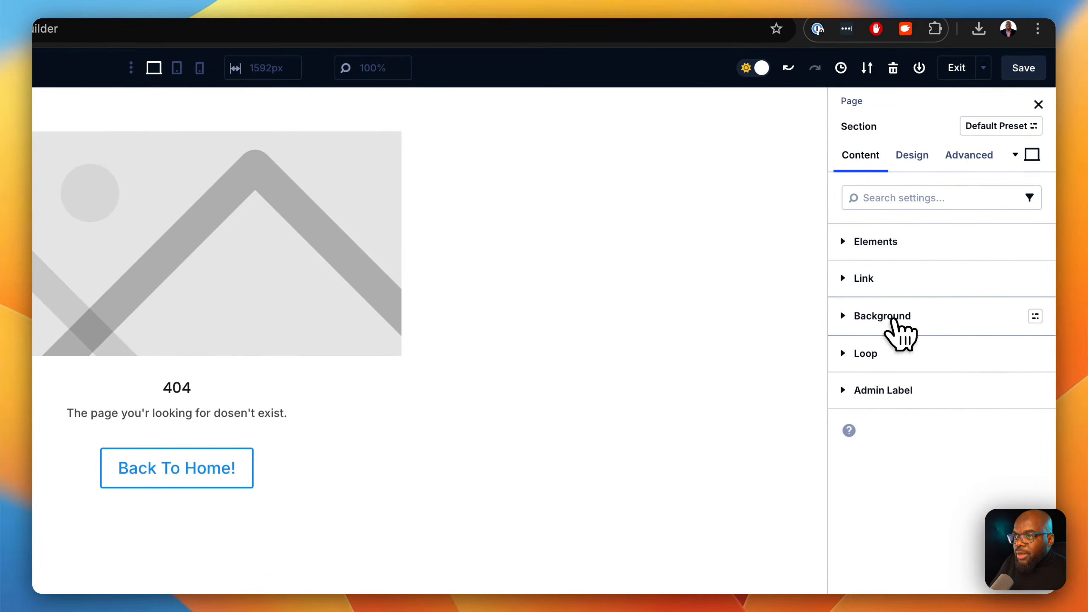
left_click(894, 317)
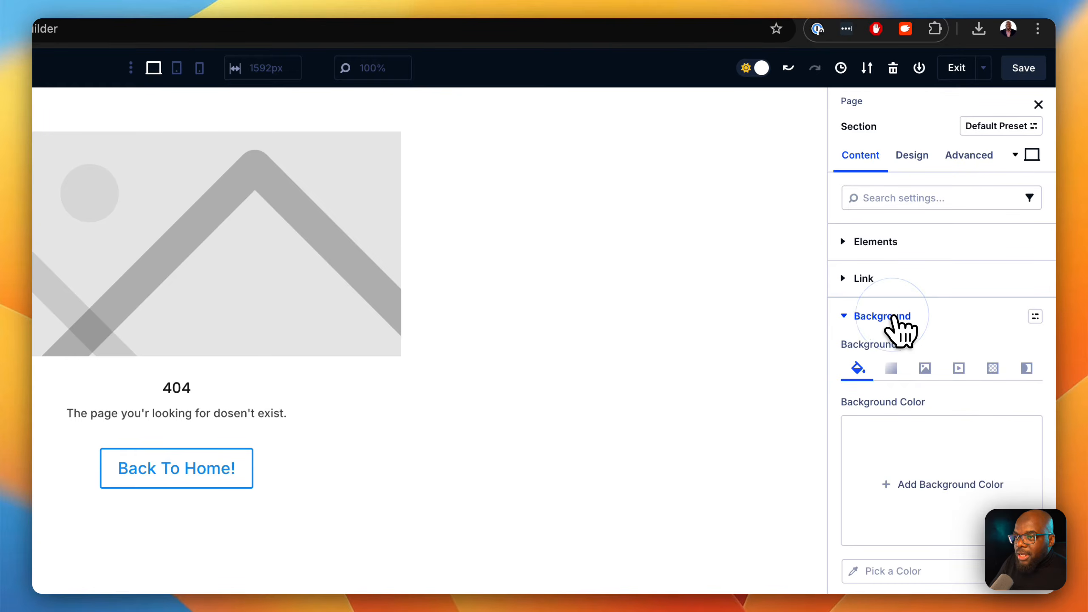
left_click(929, 482)
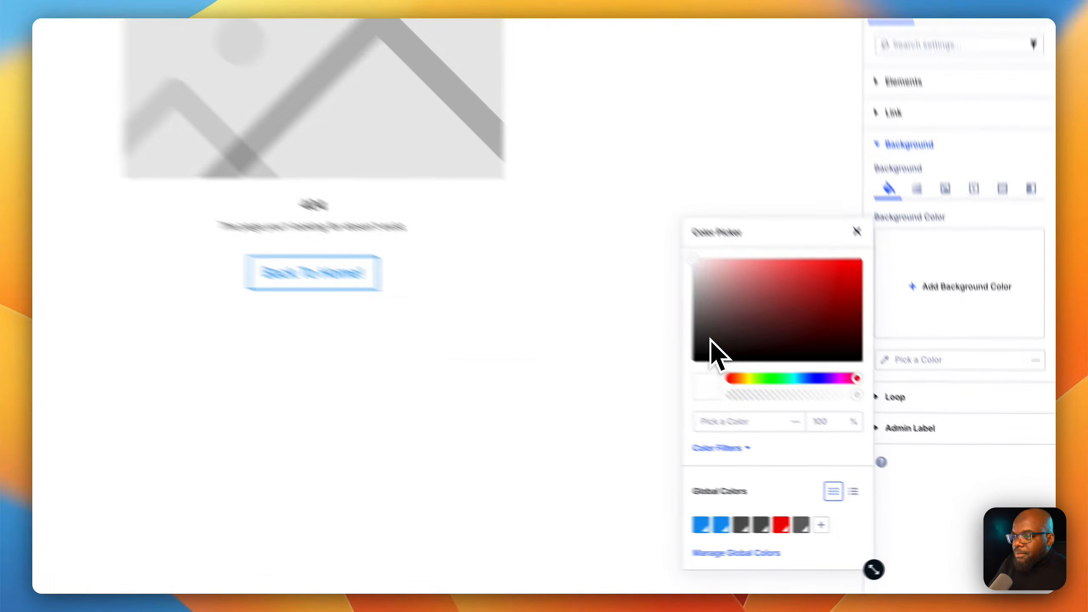
left_click_drag(790, 398, 746, 384)
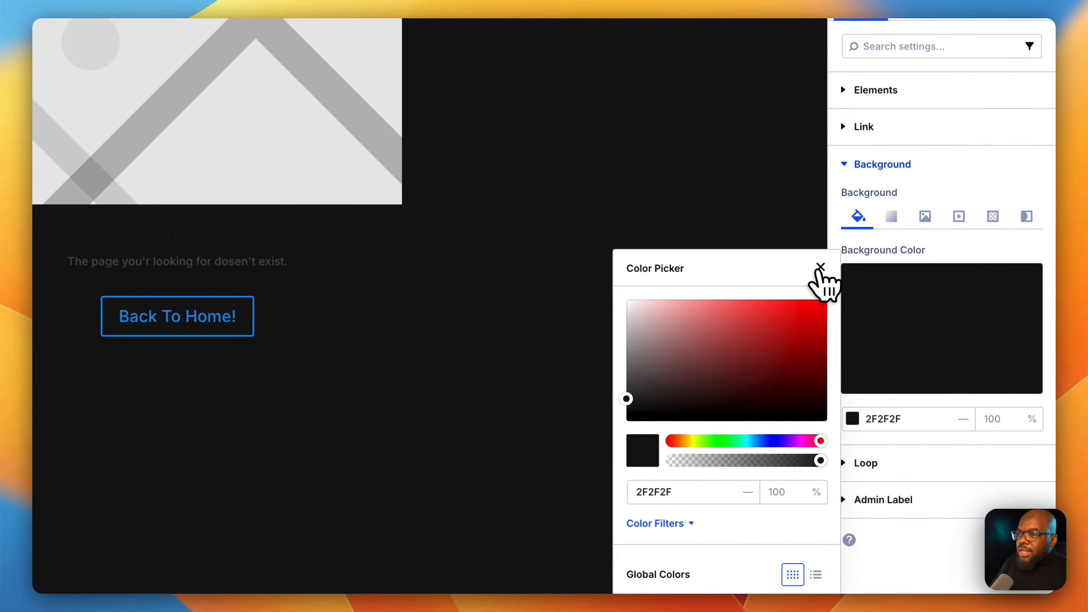
left_click(838, 276)
scroll(632, 400, "down", 1)
scroll(631, 401, "up", 1)
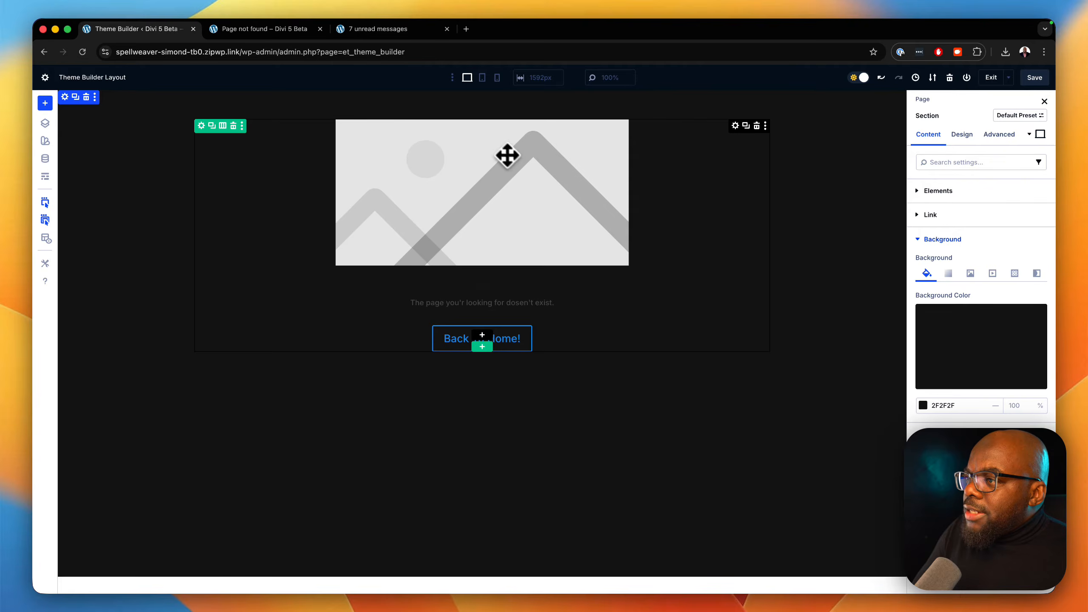
Replace the blurb's image with an icon, searching for "caution" and choosing a solid circle with an exclamation mark.
left_click(493, 186)
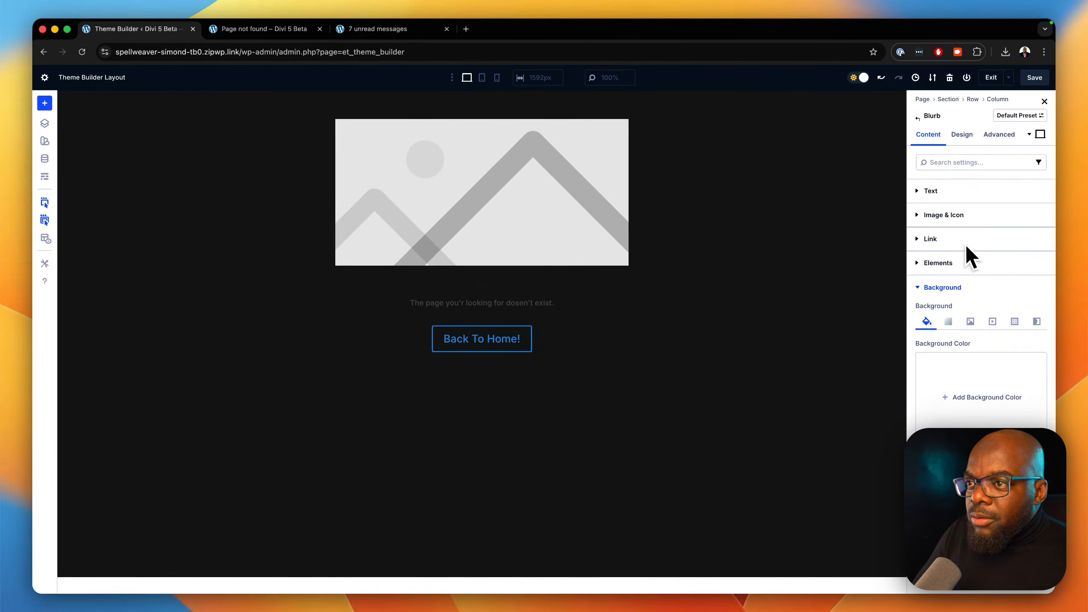
left_click(951, 215)
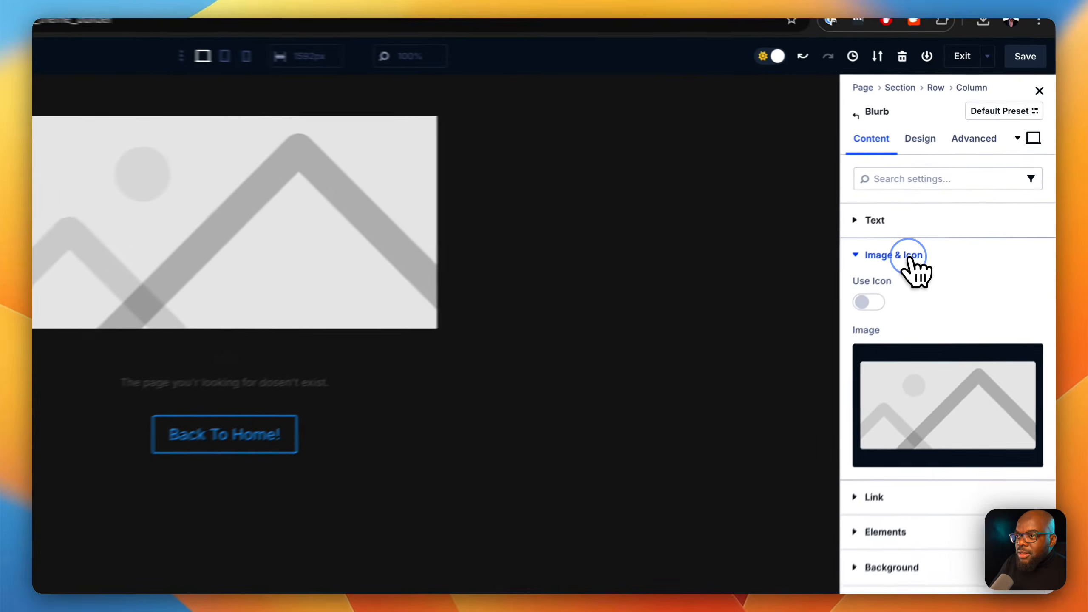
left_click(931, 249)
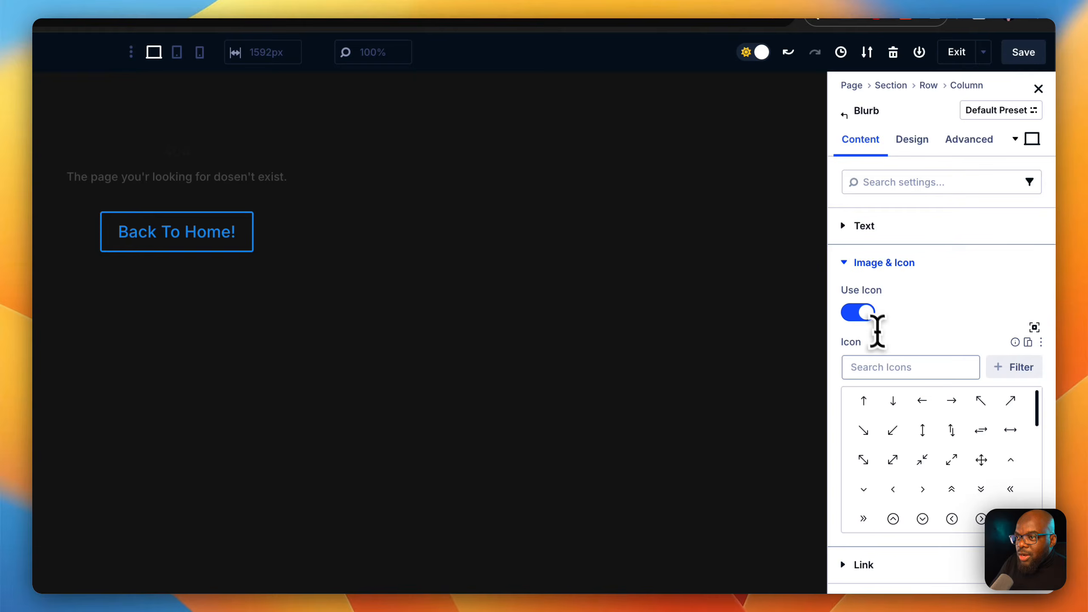
left_click(897, 368)
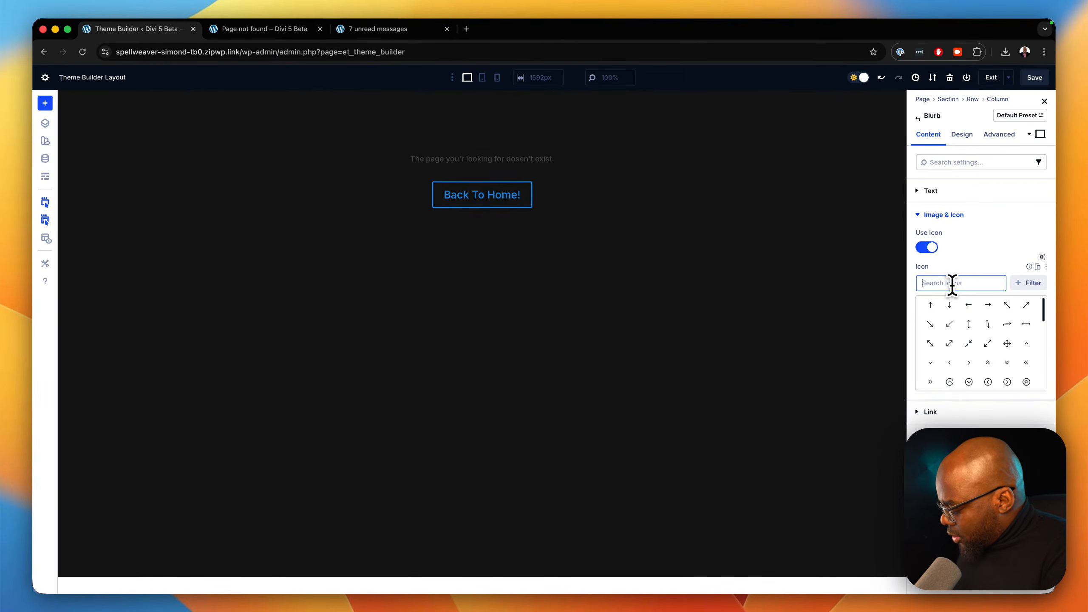
type("caution")
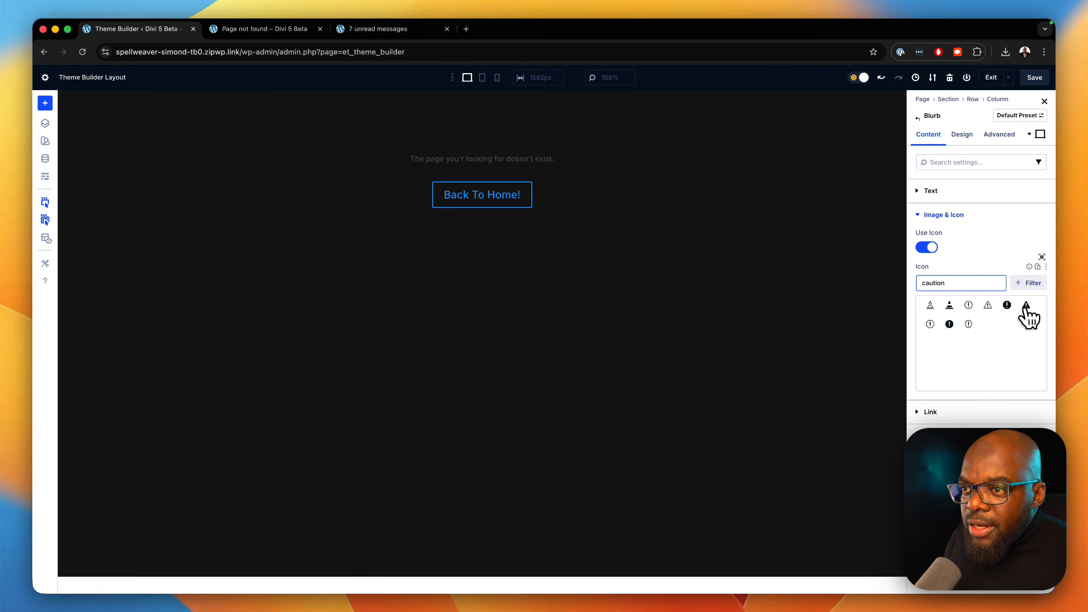
left_click(950, 325)
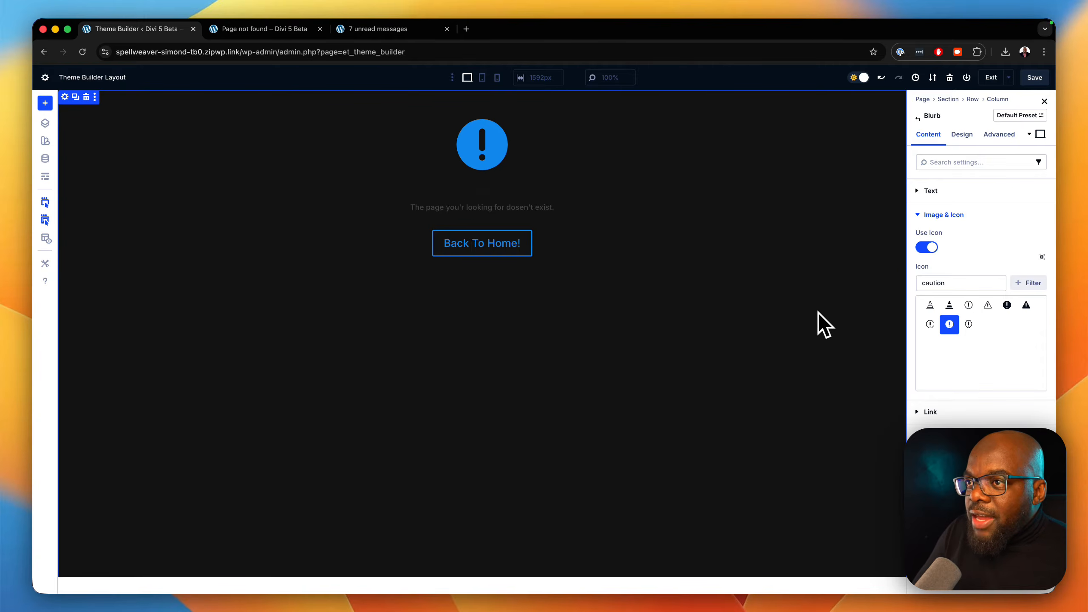
Vertically center the section's contents by setting Justify Content to Center in its layout settings.
left_click(65, 97)
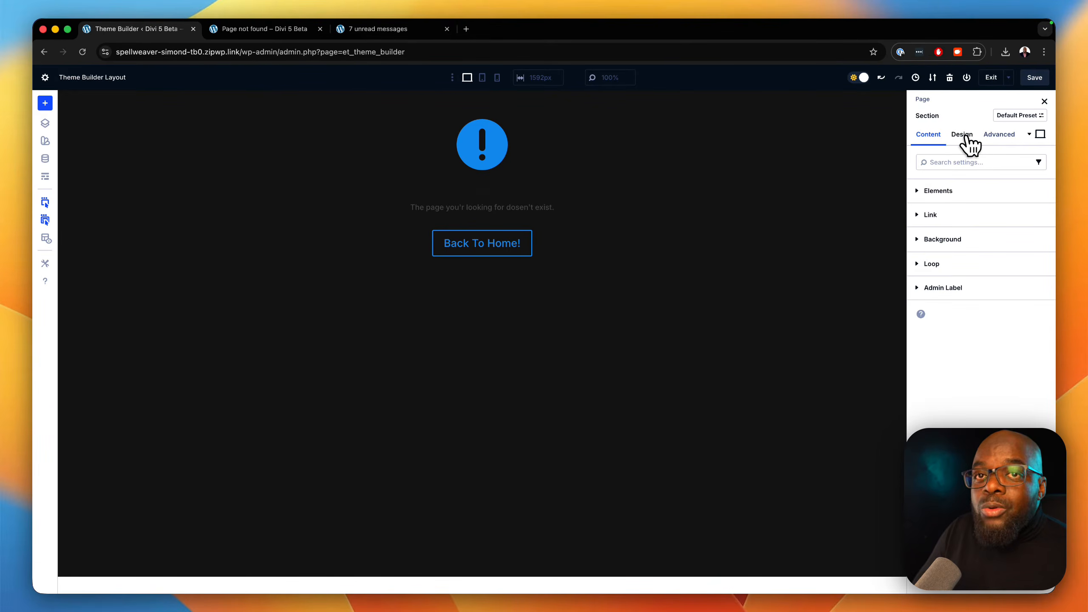
left_click(964, 136)
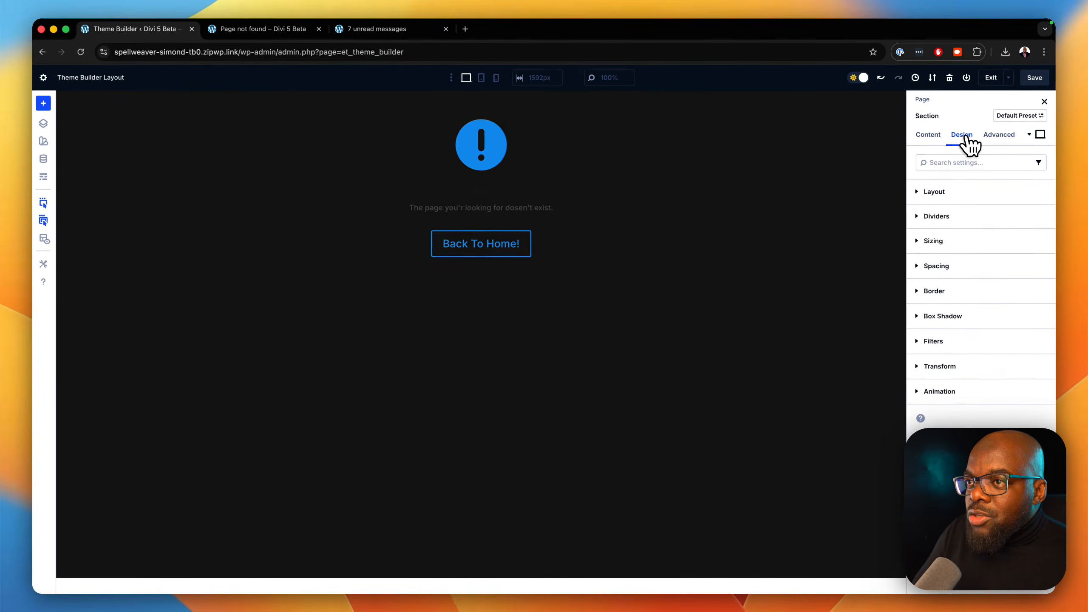
left_click(958, 191)
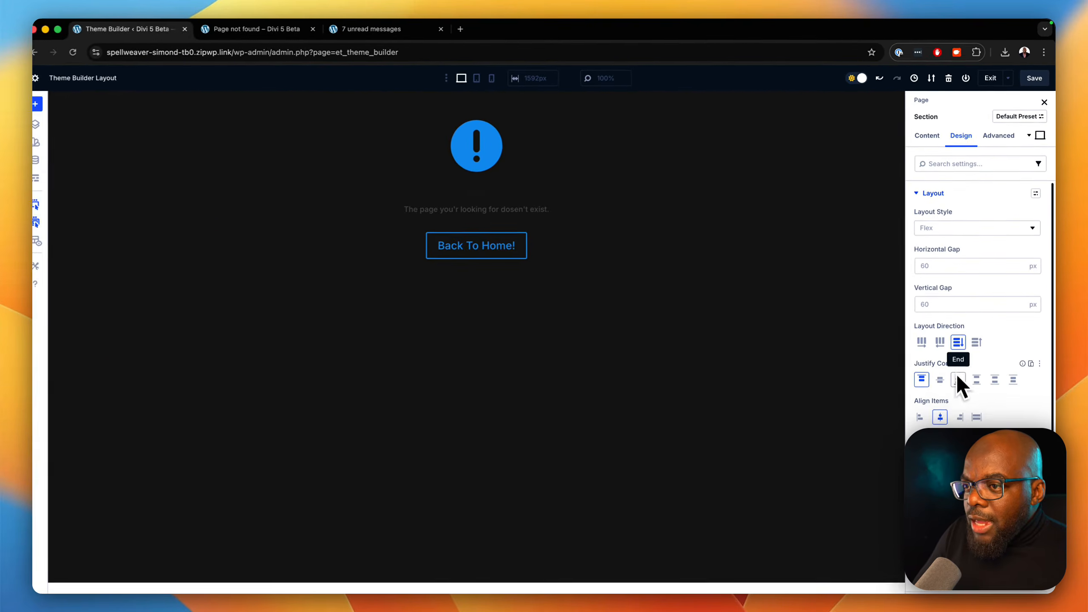
left_click(942, 376)
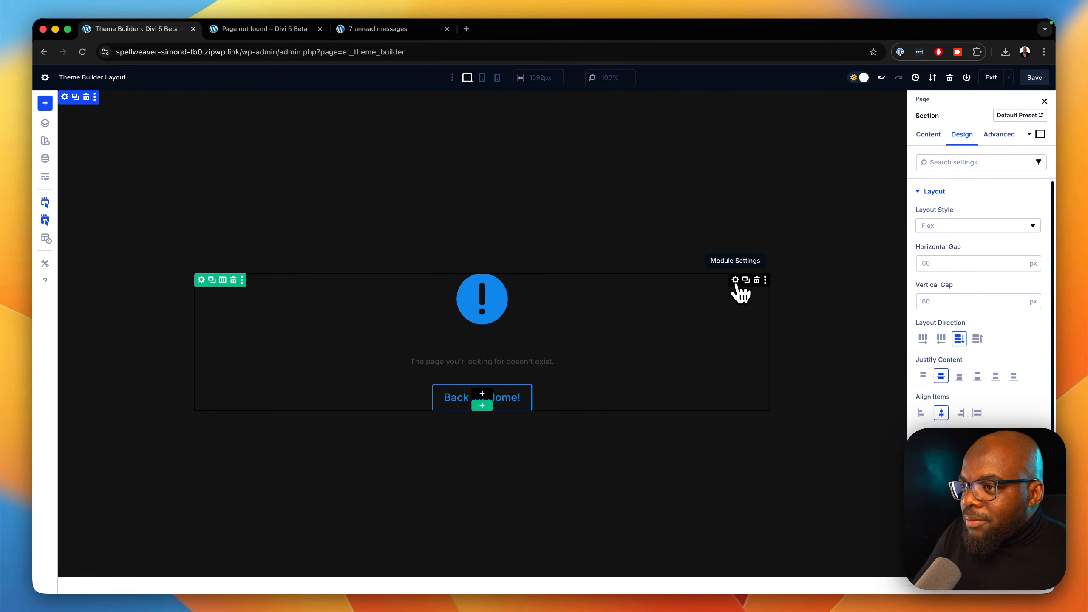
Set the blurb's title text size to 6 rem in its design settings.
left_click(736, 281)
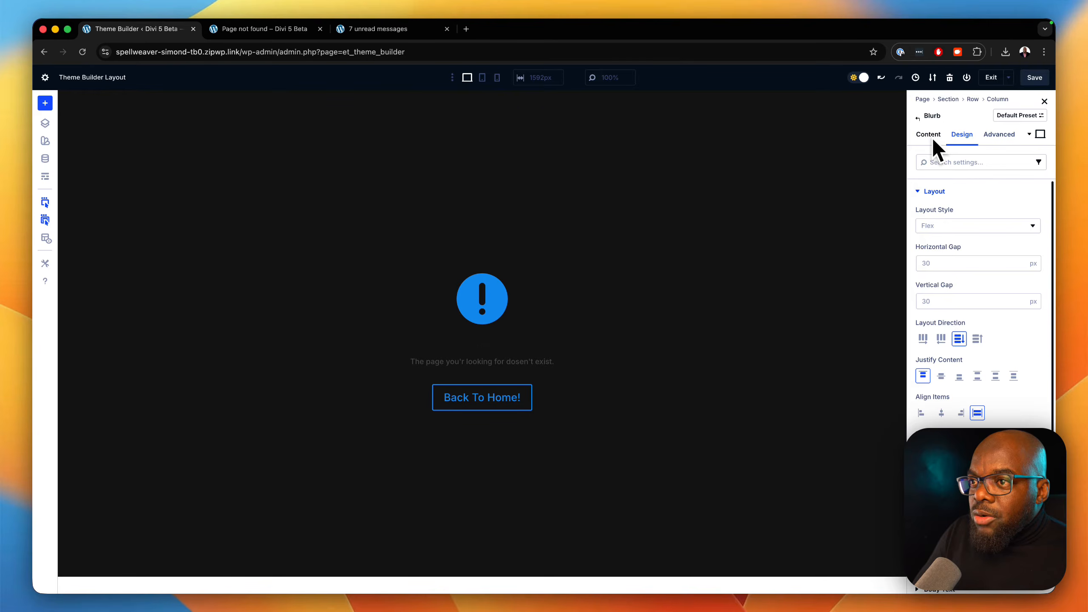
scroll(947, 265, "down", 2)
scroll(951, 270, "down", 6)
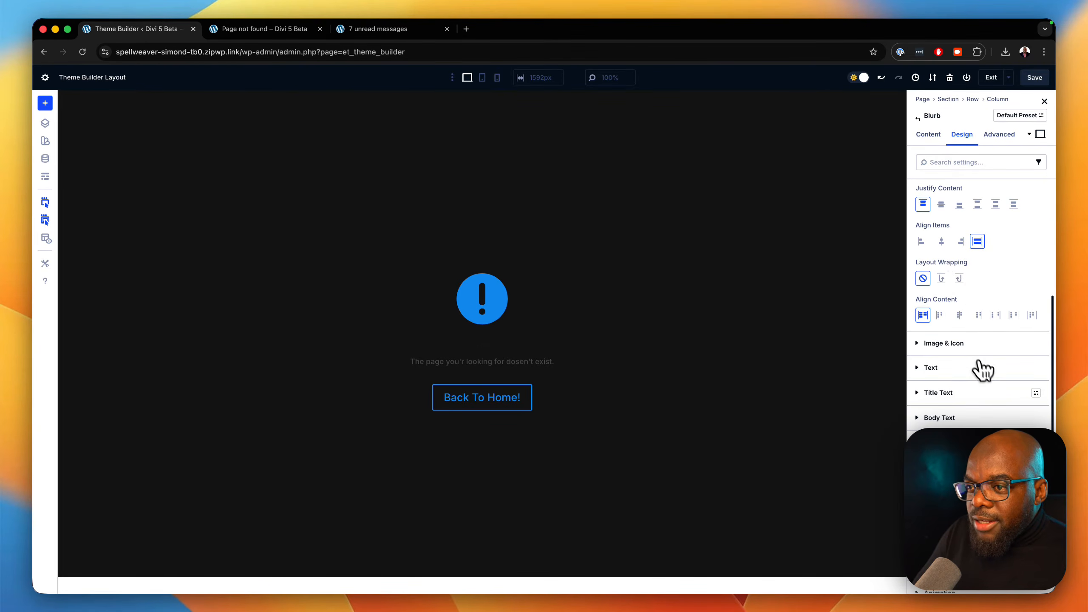
left_click(981, 393)
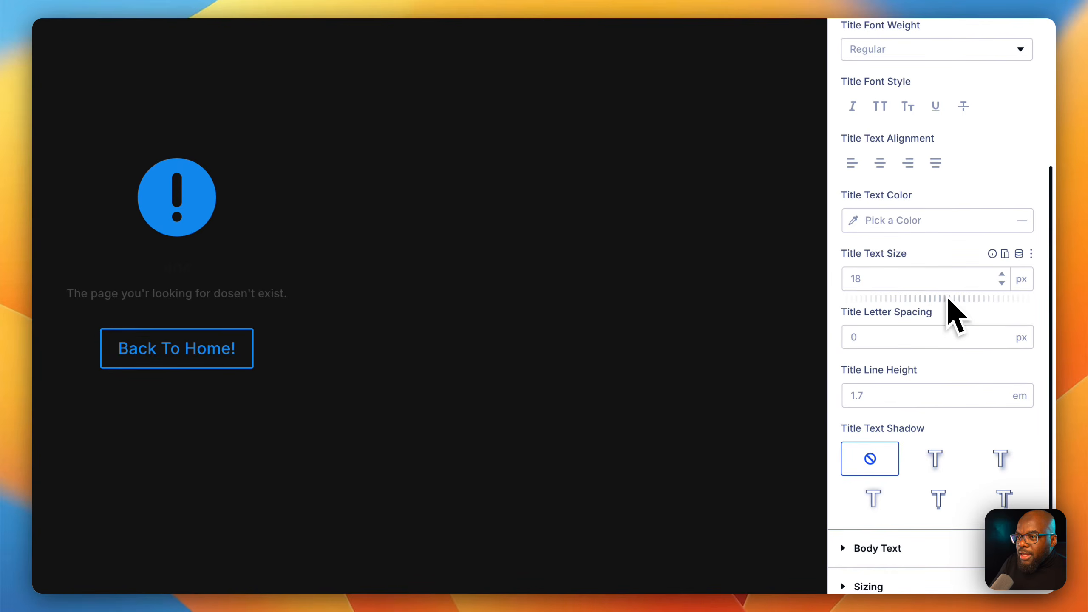
left_click(940, 279)
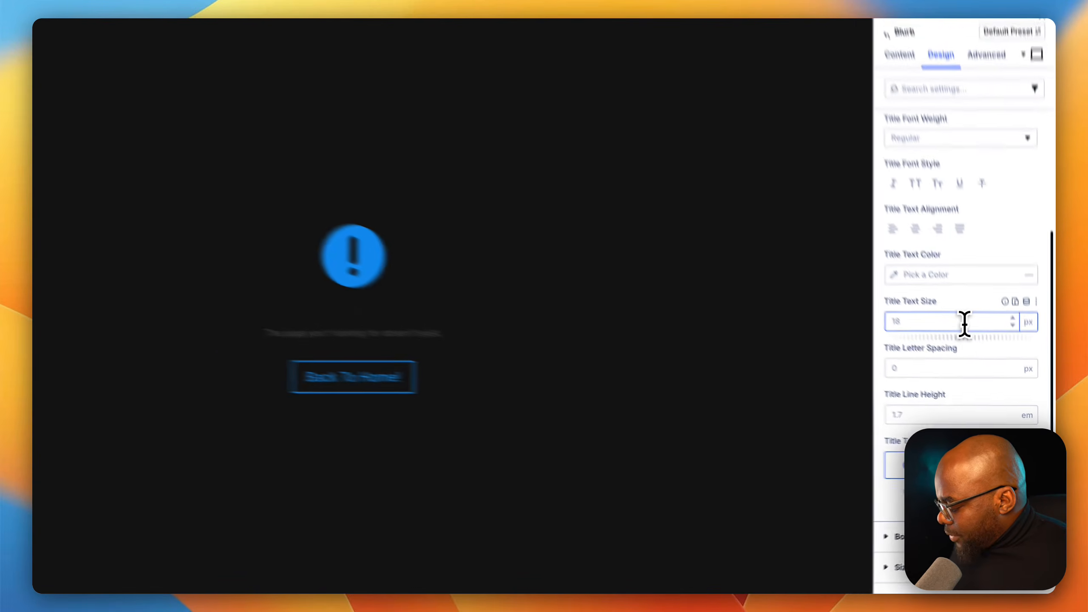
type("6re")
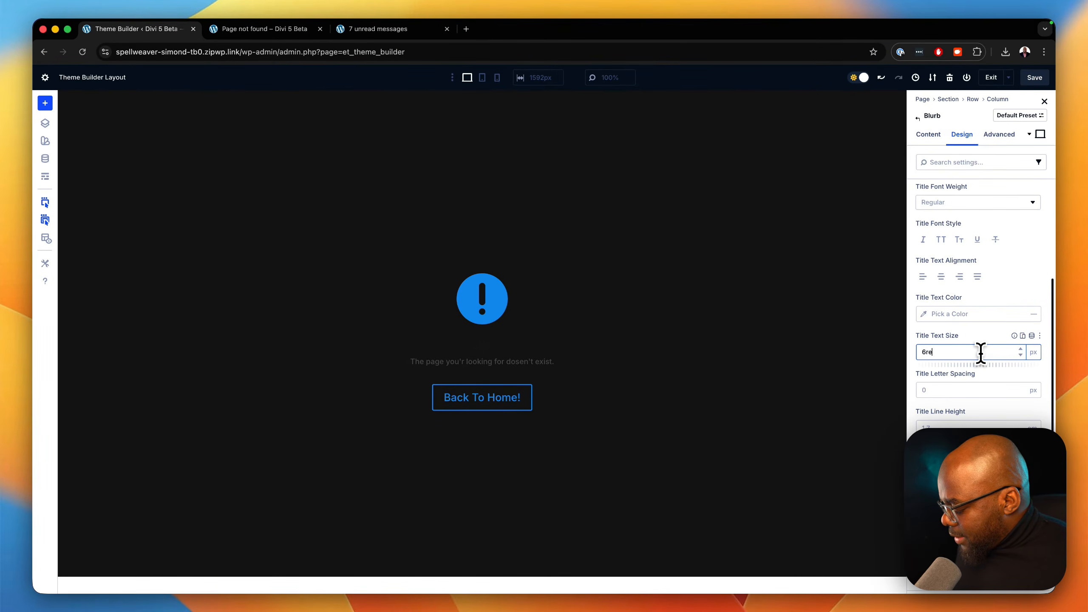
type("m")
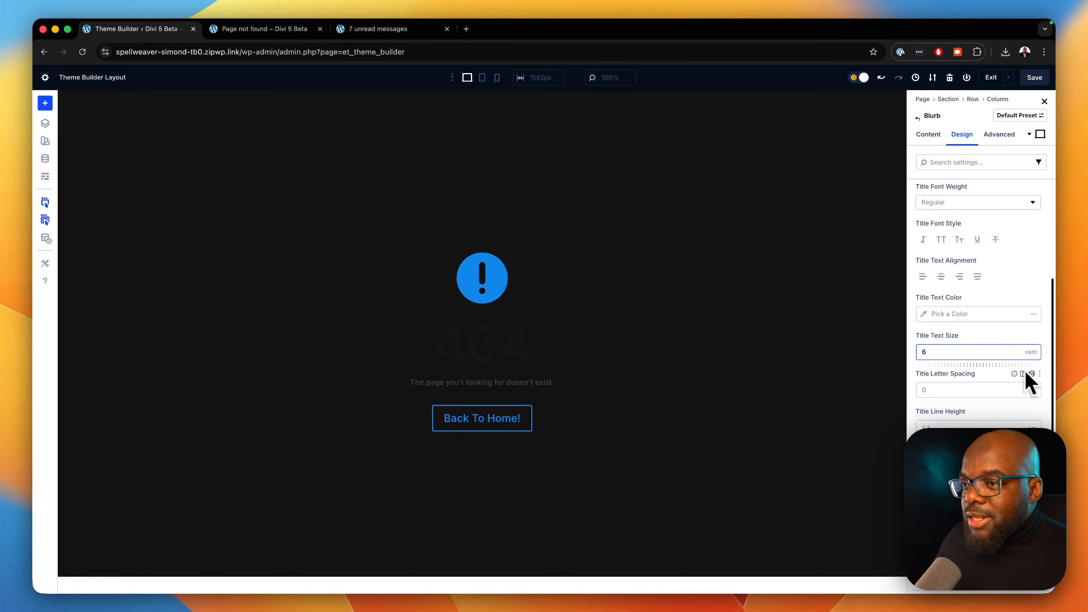
Increase the "404" title's text size to 14 rem.
left_click(1017, 349)
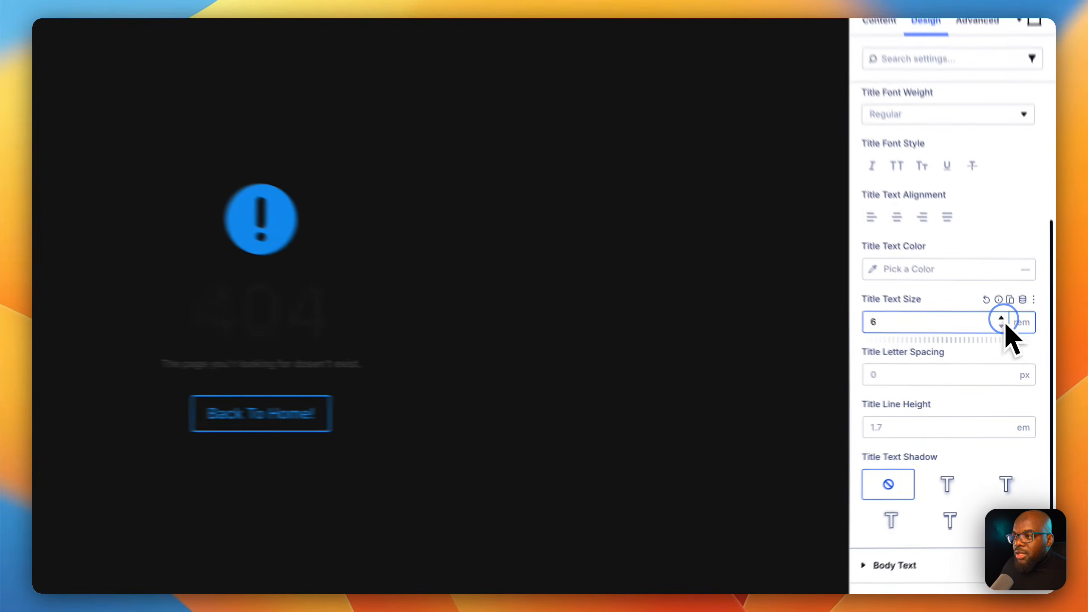
left_click(1017, 349)
left_click(999, 309)
left_click(998, 310)
left_click(998, 309)
left_click(998, 309)
left_click(998, 310)
left_click(999, 310)
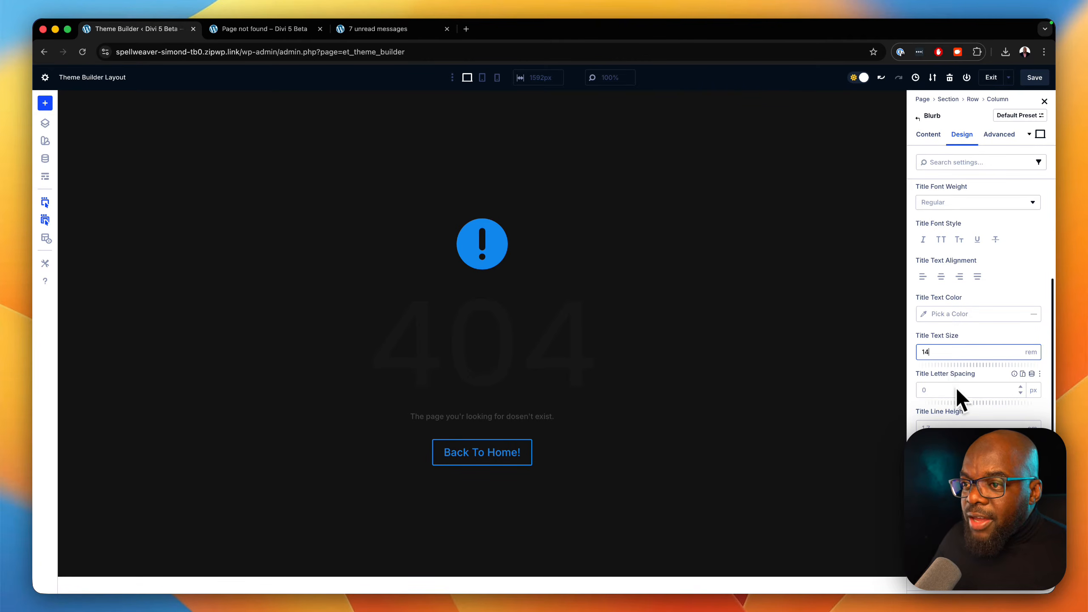
Set the "404" title's text color to light grey A7A7A7.
left_click(926, 315)
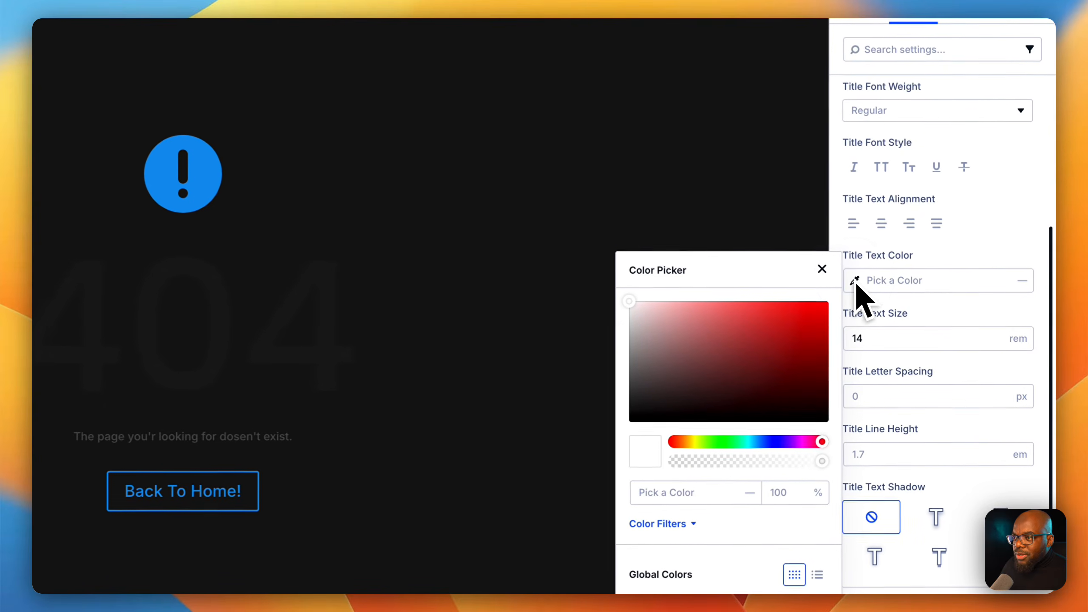
left_click_drag(624, 299, 629, 338)
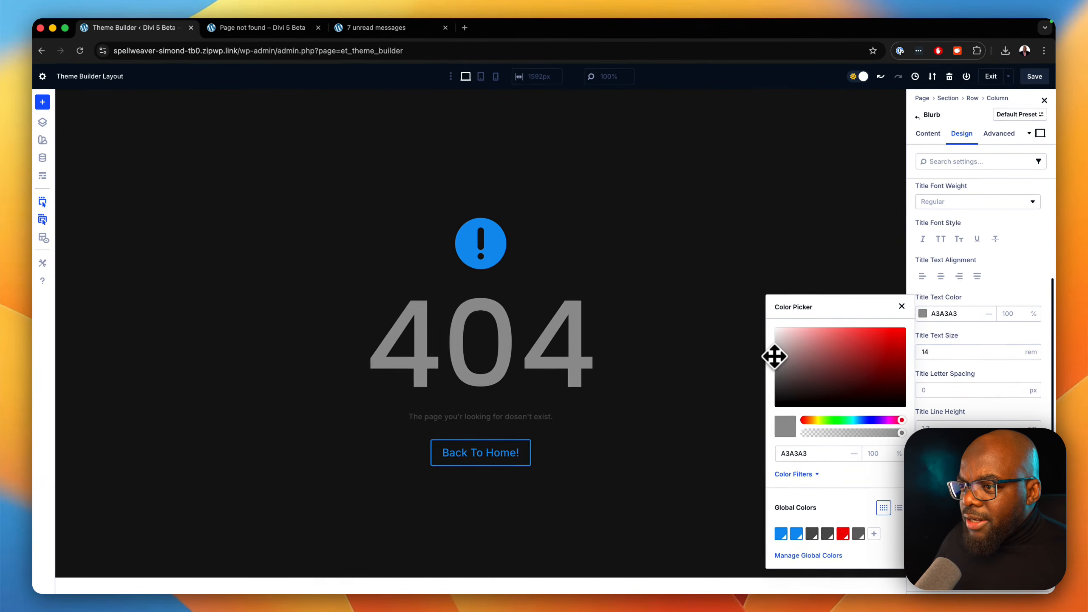
left_click_drag(713, 347, 777, 355)
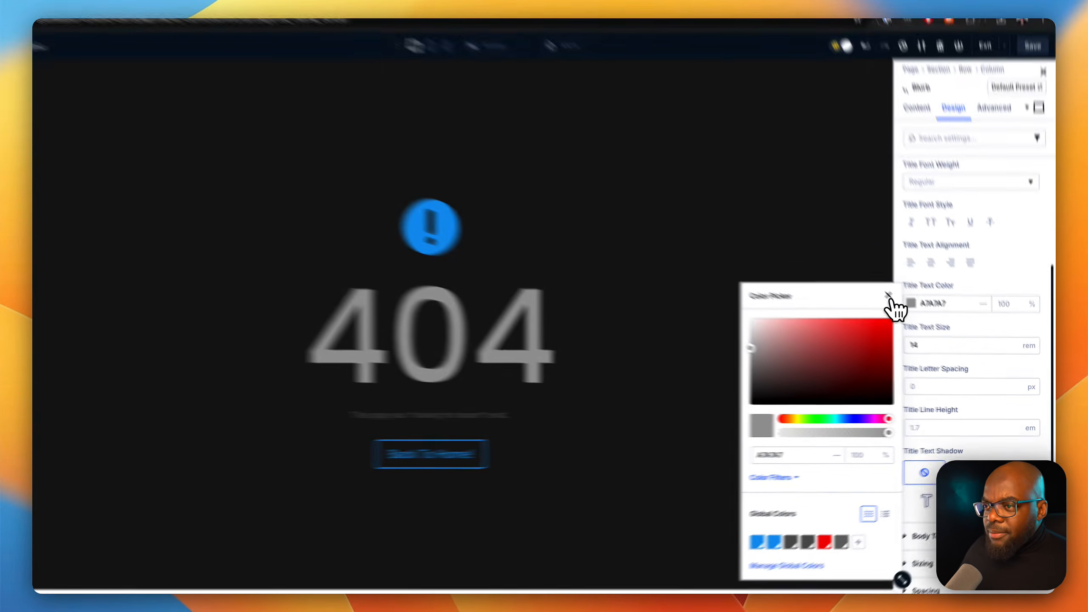
left_click(889, 296)
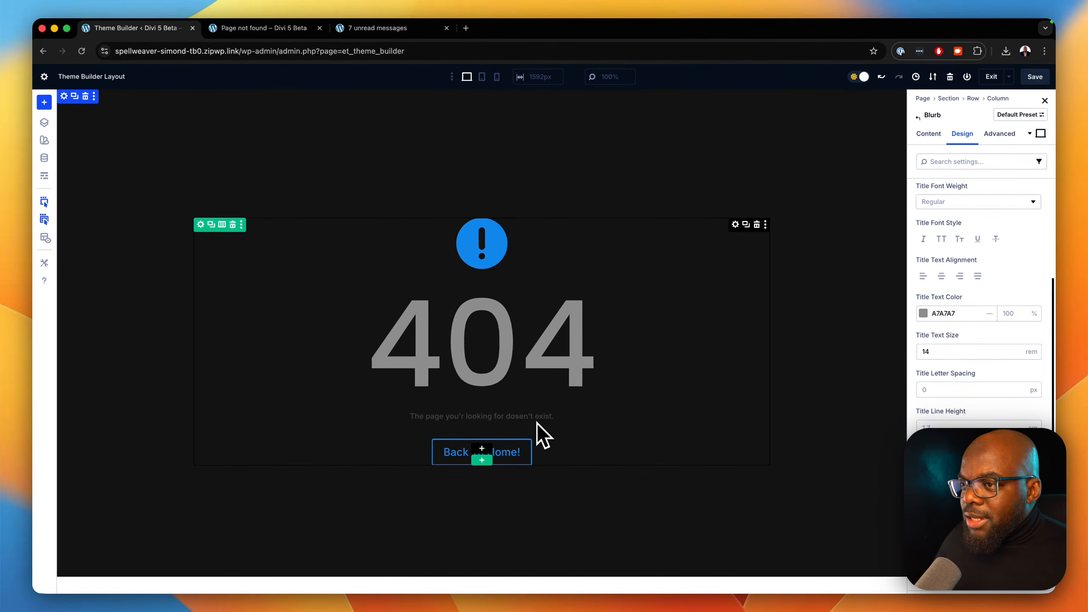
Set the blurb's body text color to light grey D7D7D7 in its design settings.
scroll(956, 201, "up", 4)
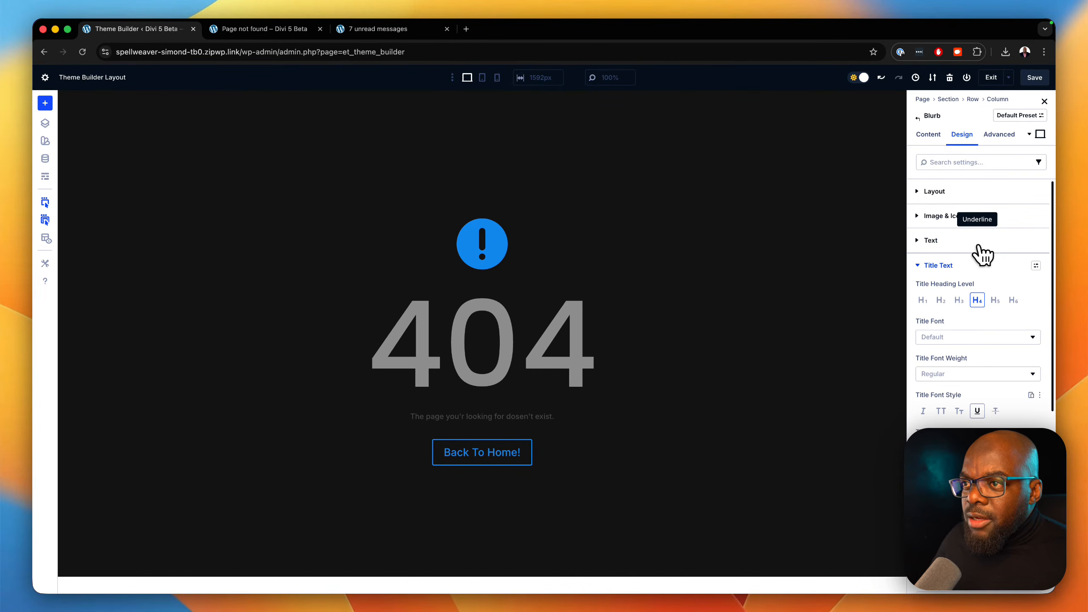
left_click(922, 268)
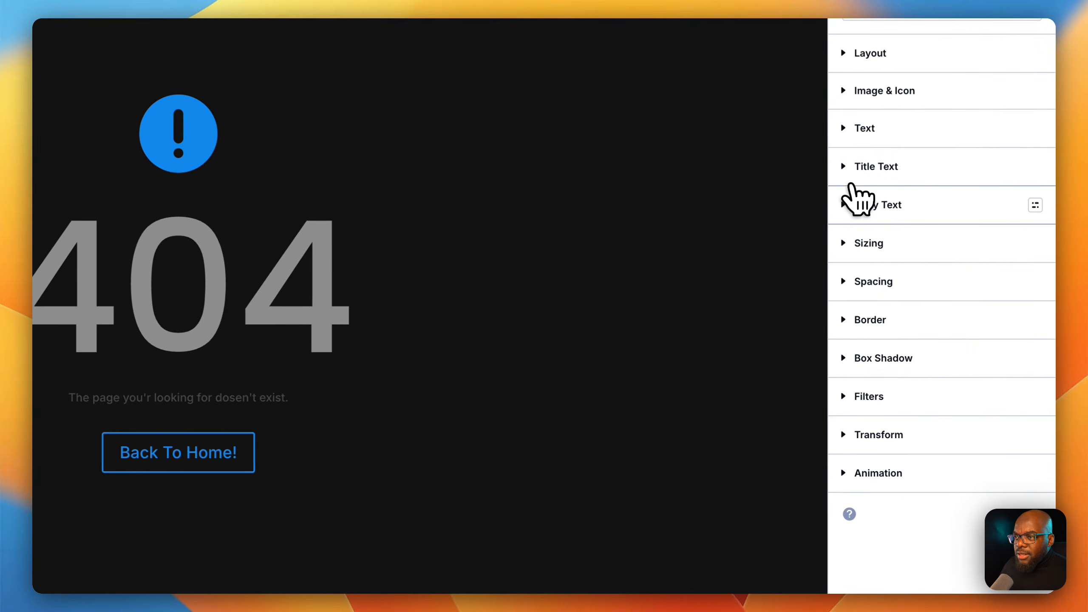
left_click(847, 208)
scroll(921, 382, "down", 3)
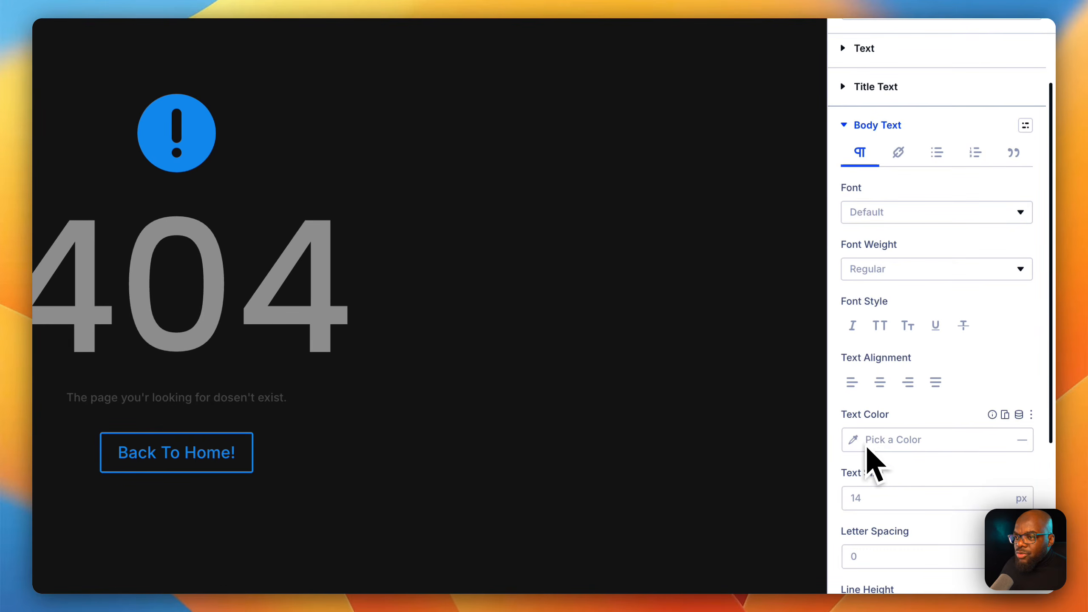
left_click(854, 440)
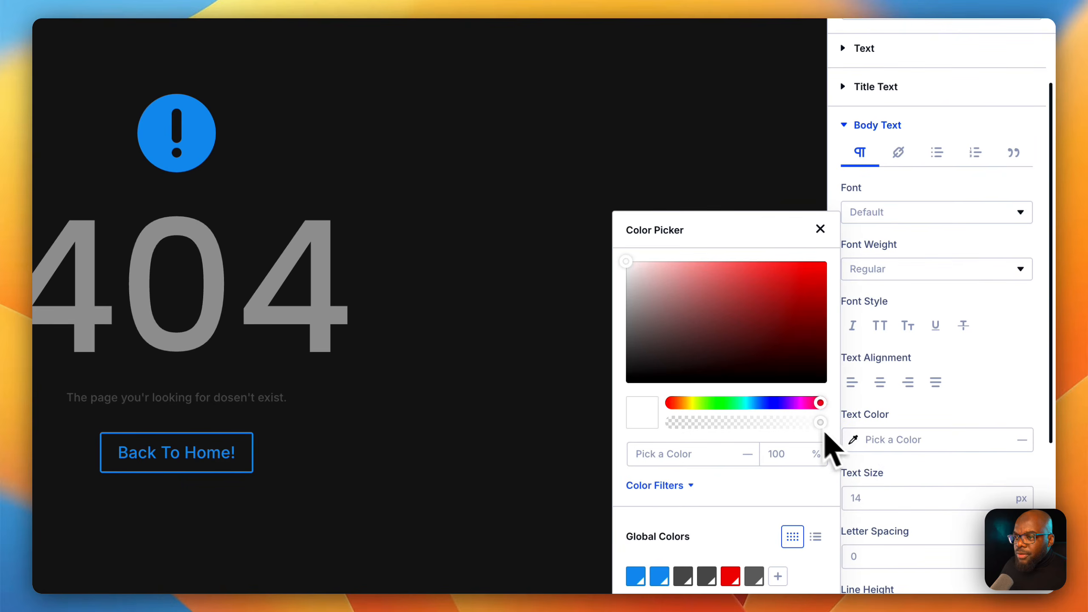
left_click(625, 269)
left_click_drag(621, 276, 620, 282)
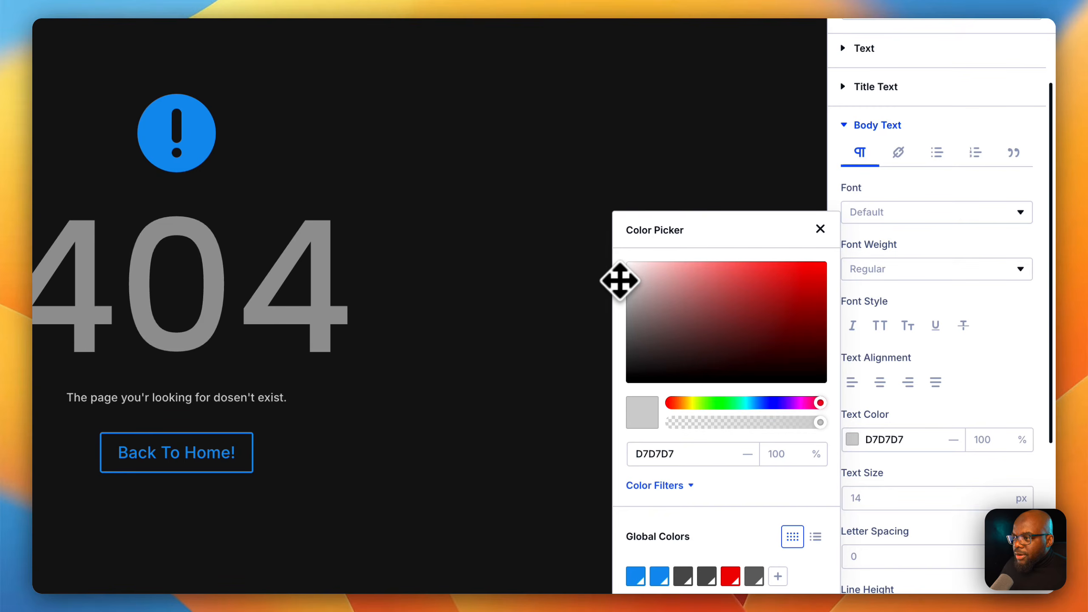
Set the blurb's body text size to 19 px after trying 32 px.
scroll(771, 471, "down", 3)
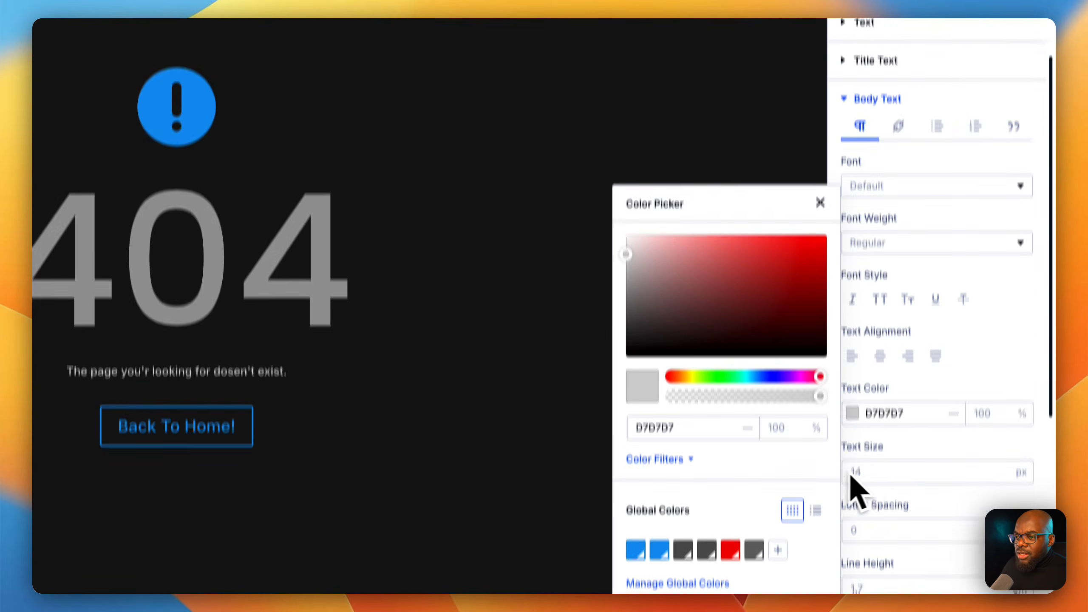
left_click(898, 428)
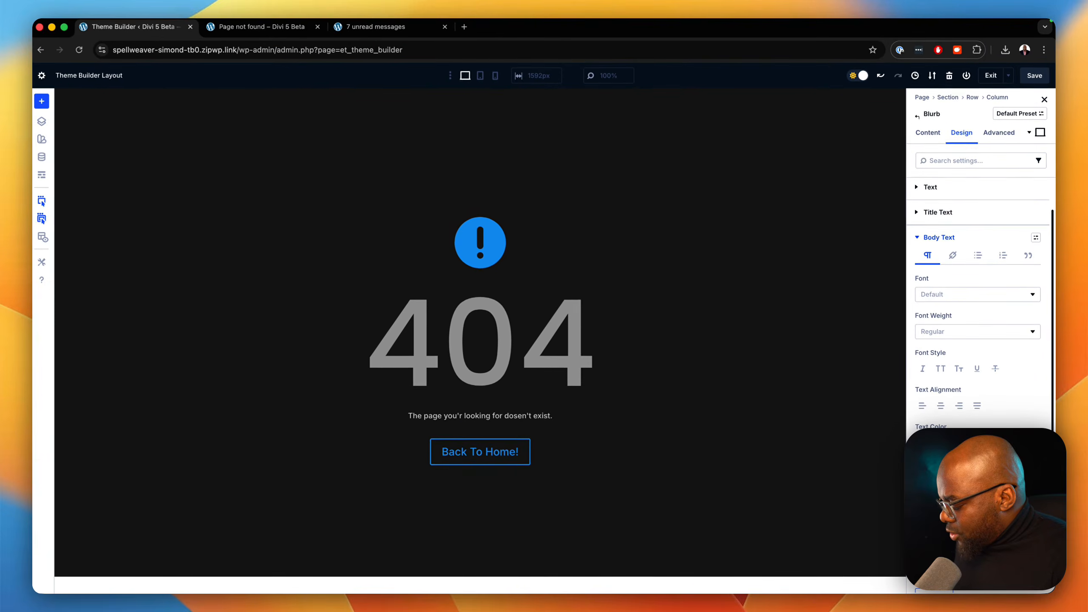
type("32")
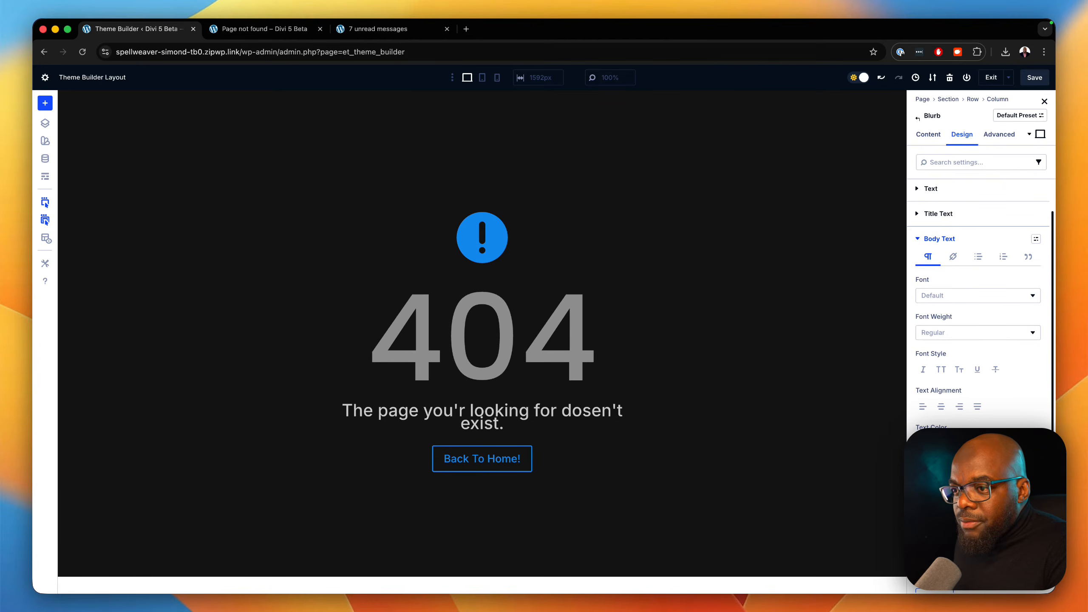
type("19")
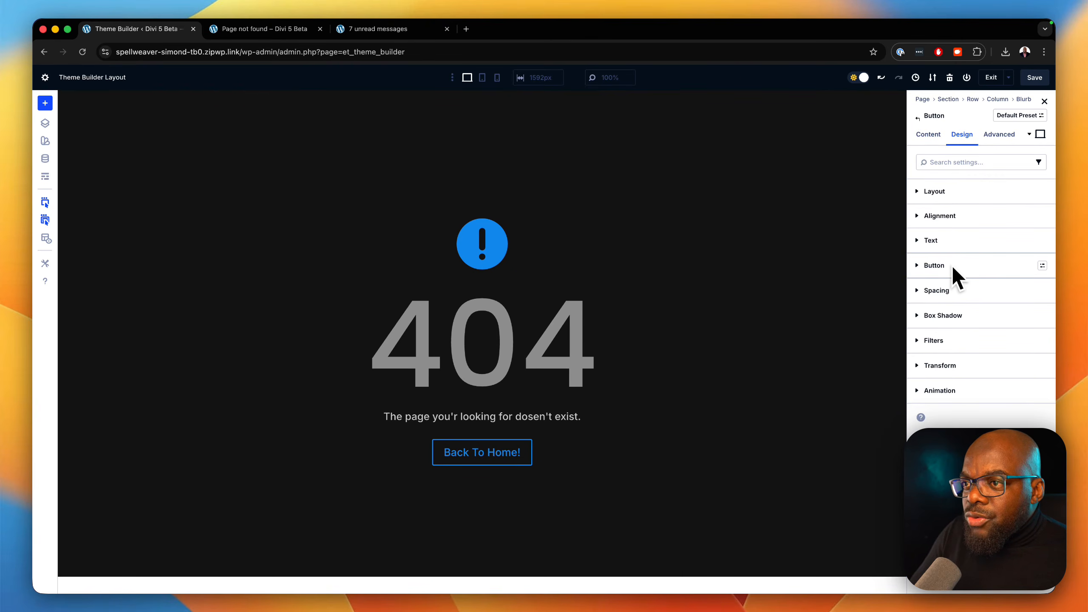
Link the "Back To Home!" button's URL to the dynamic Homepage Link.
left_click(929, 134)
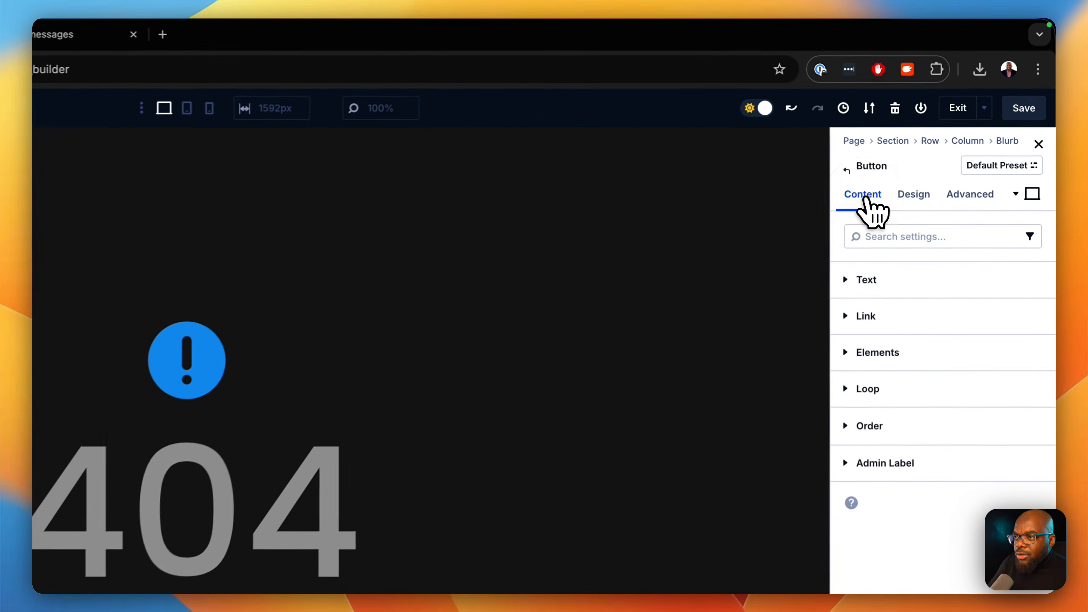
left_click(909, 321)
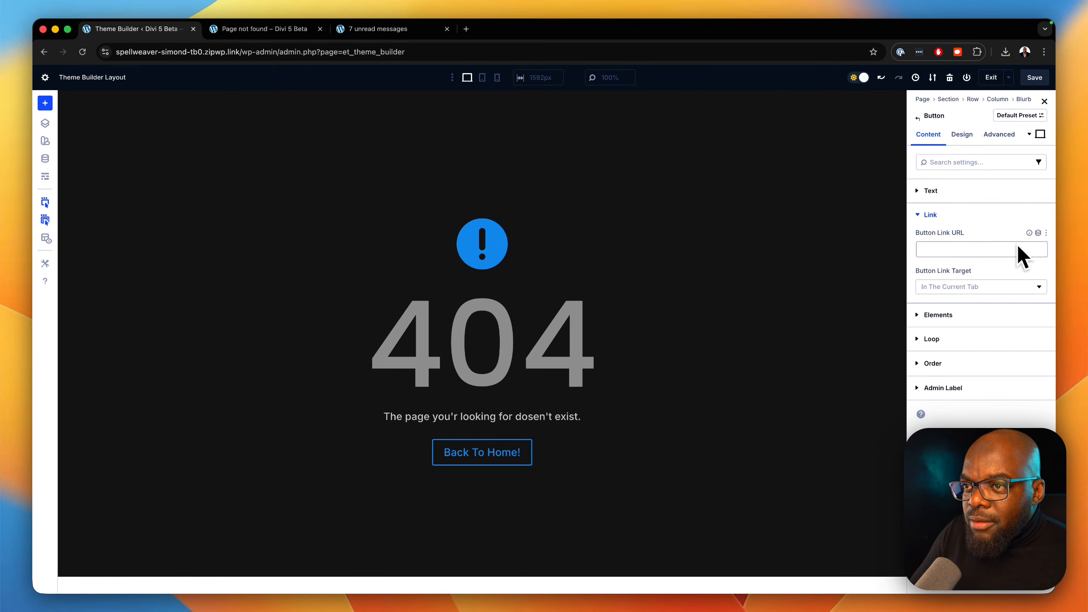
left_click(1038, 233)
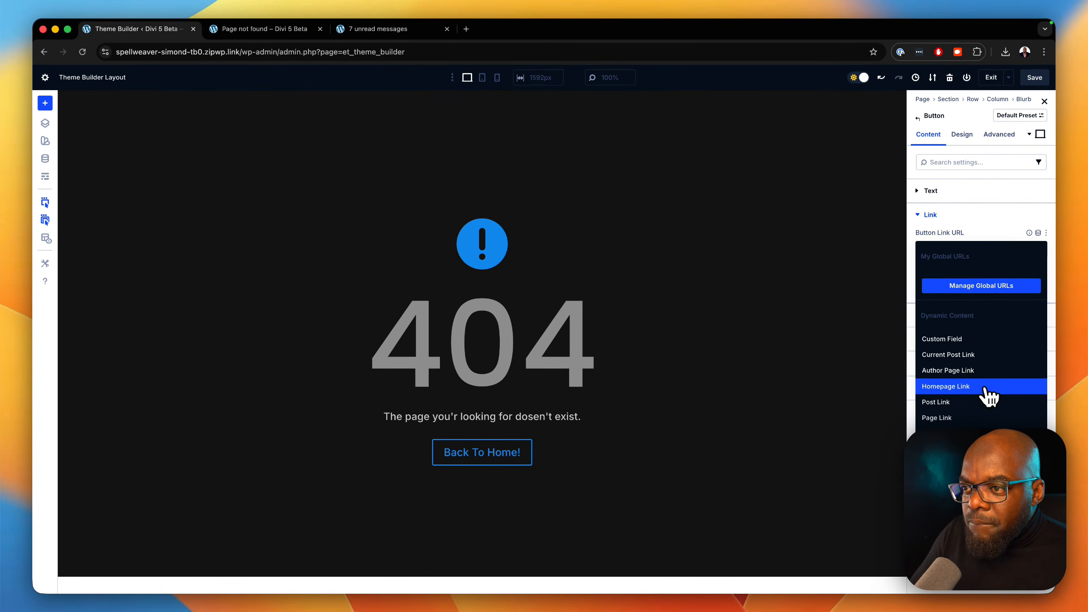
left_click(986, 387)
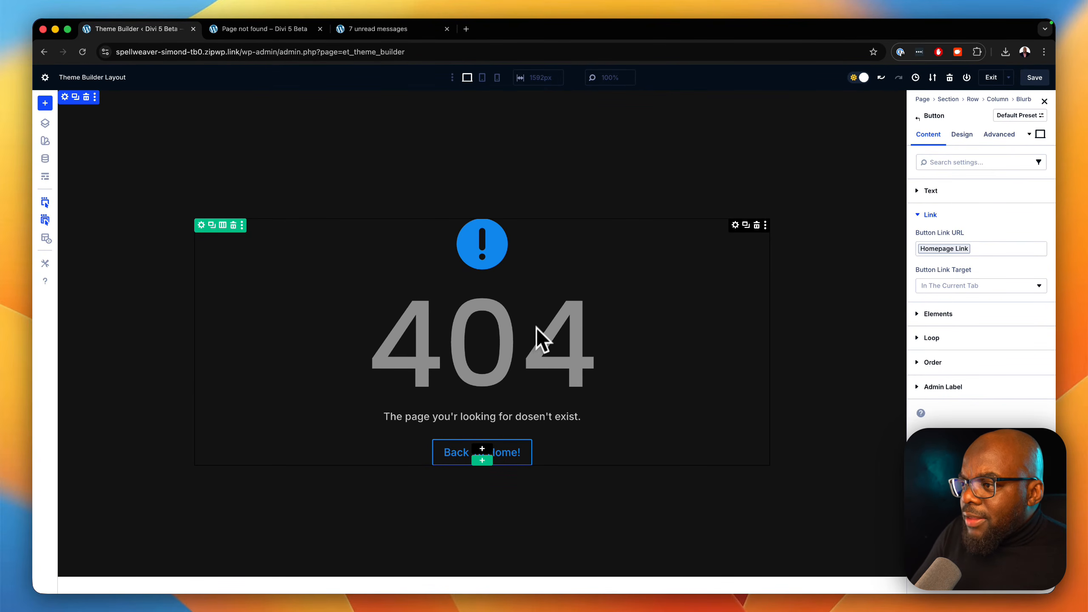
Search the blurb's icons for "caution" and replace its icon with the solid warning triangle.
left_click(735, 227)
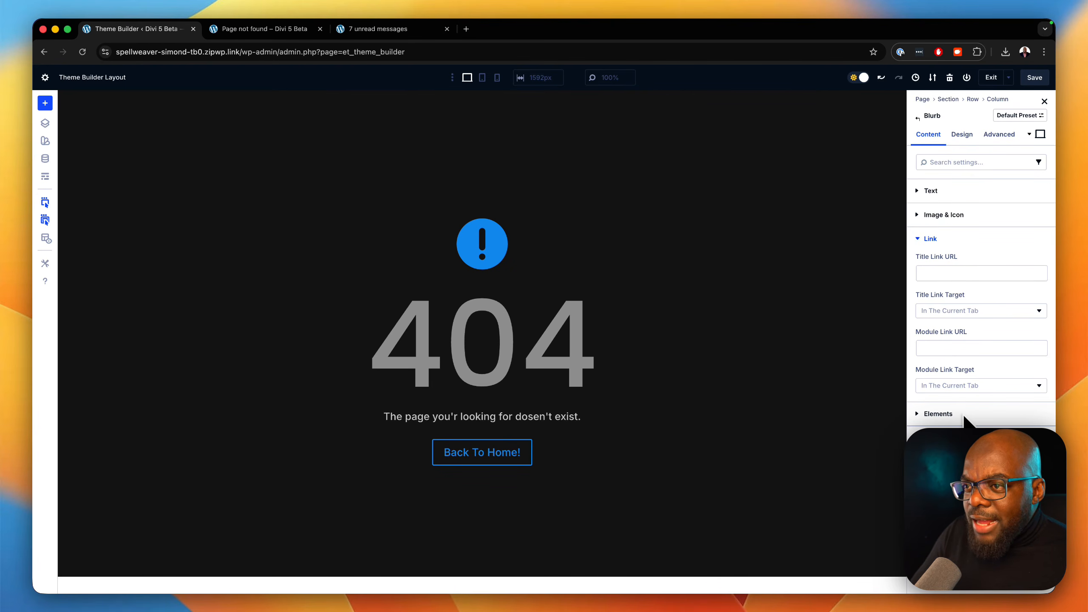
left_click(929, 239)
left_click(955, 214)
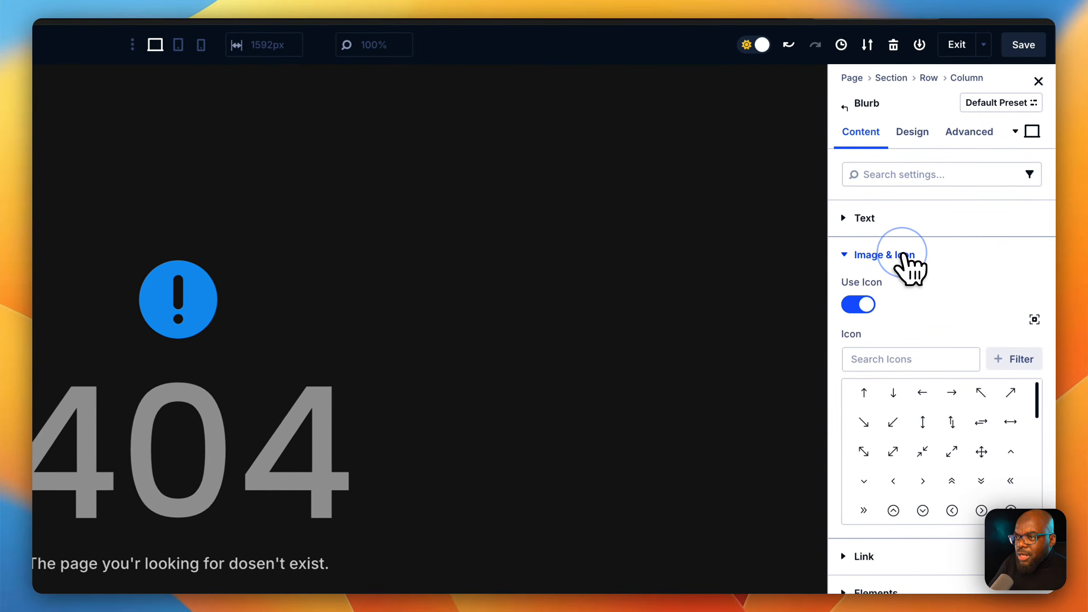
left_click(899, 358)
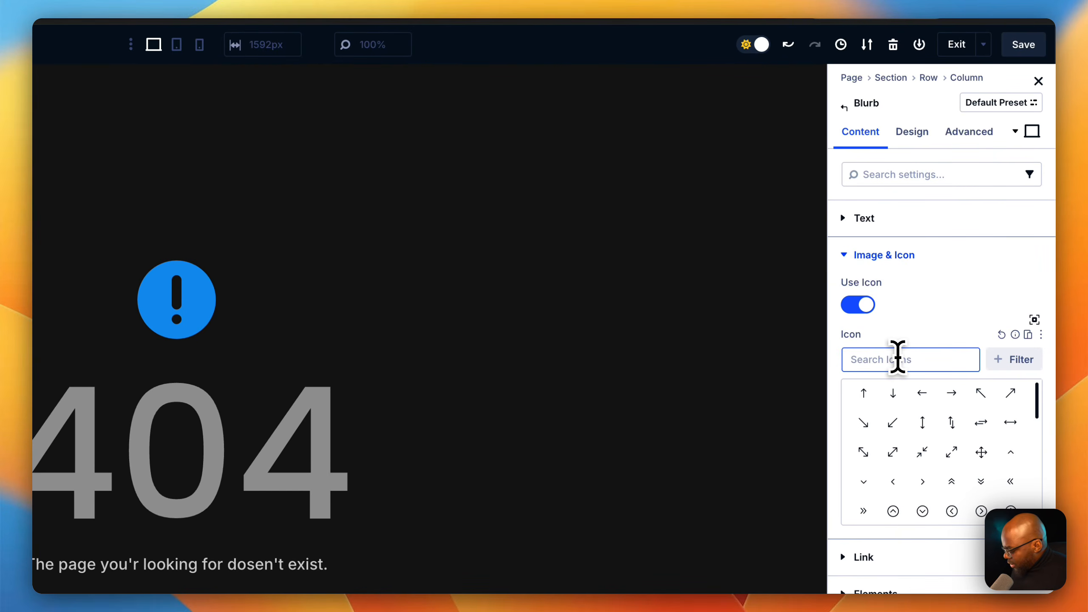
type("caut")
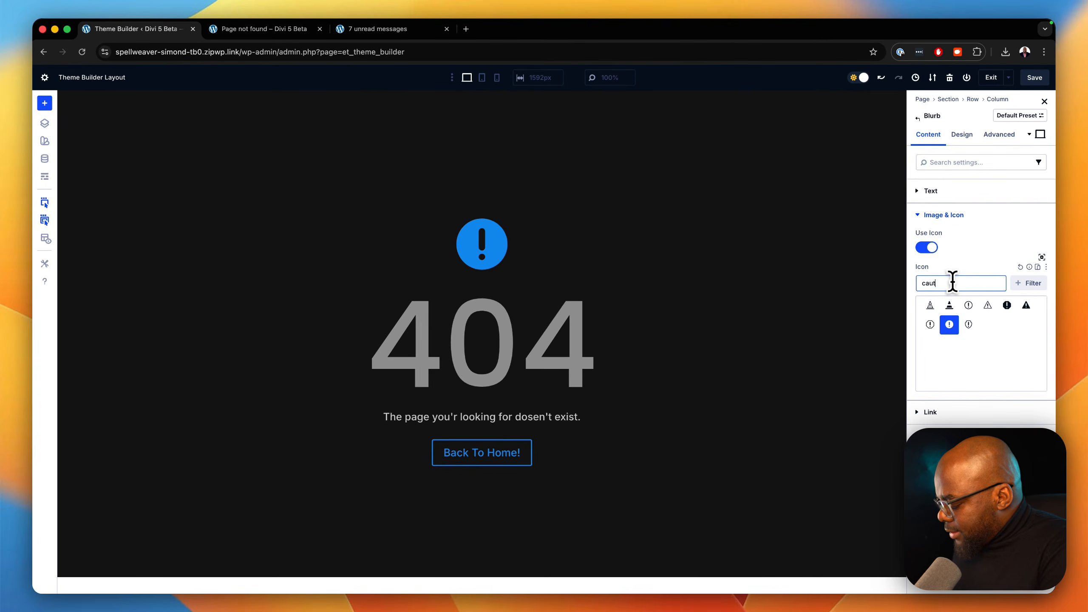
type("ion")
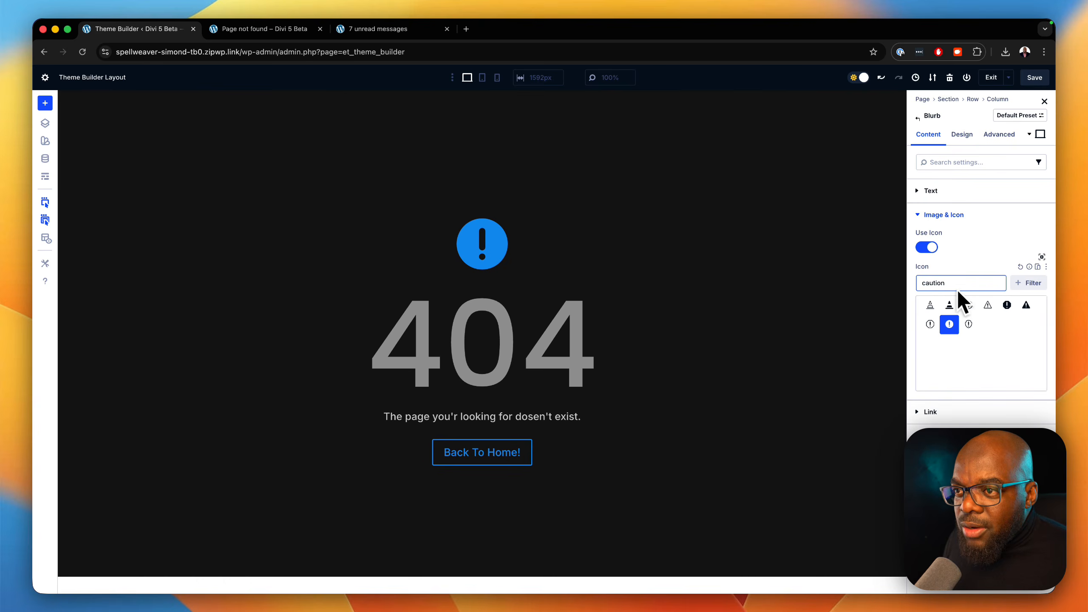
left_click(1028, 306)
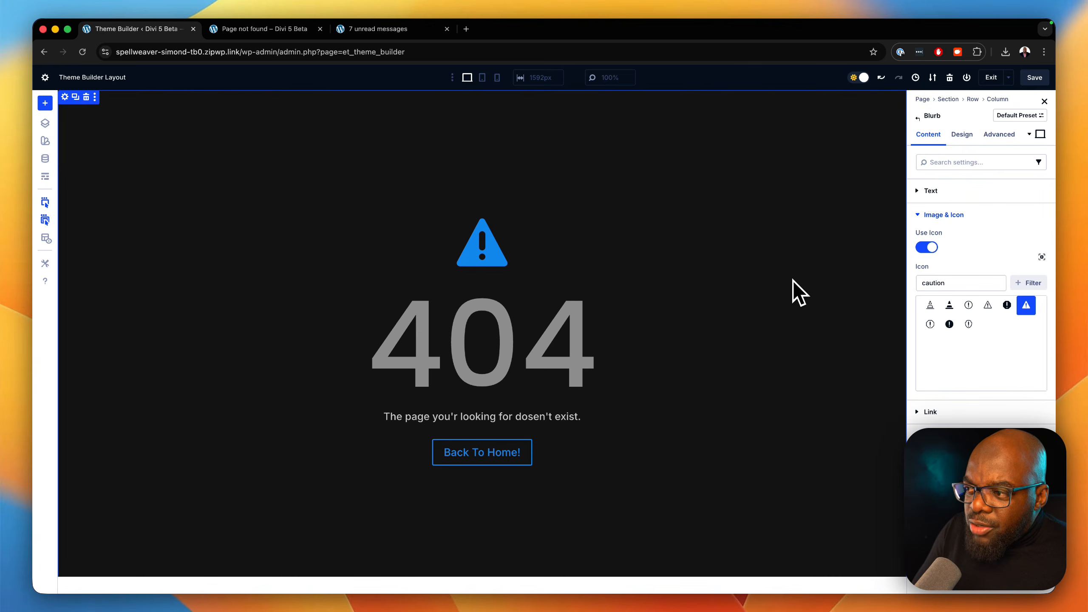
Save the 404 body layout, then exit to the Theme Builder overview and save the template changes.
left_click(962, 135)
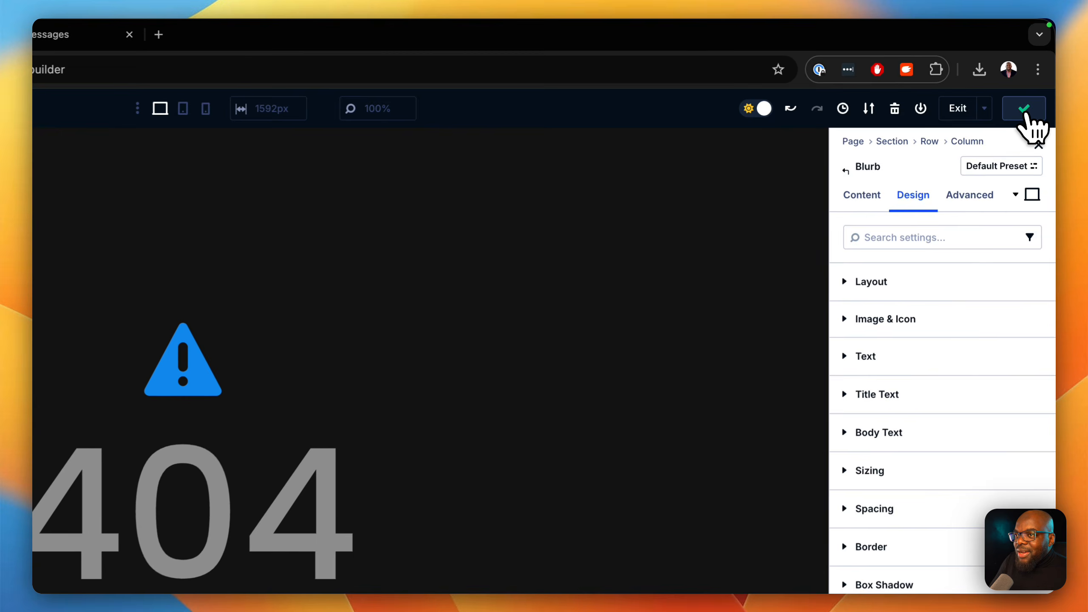
left_click(964, 114)
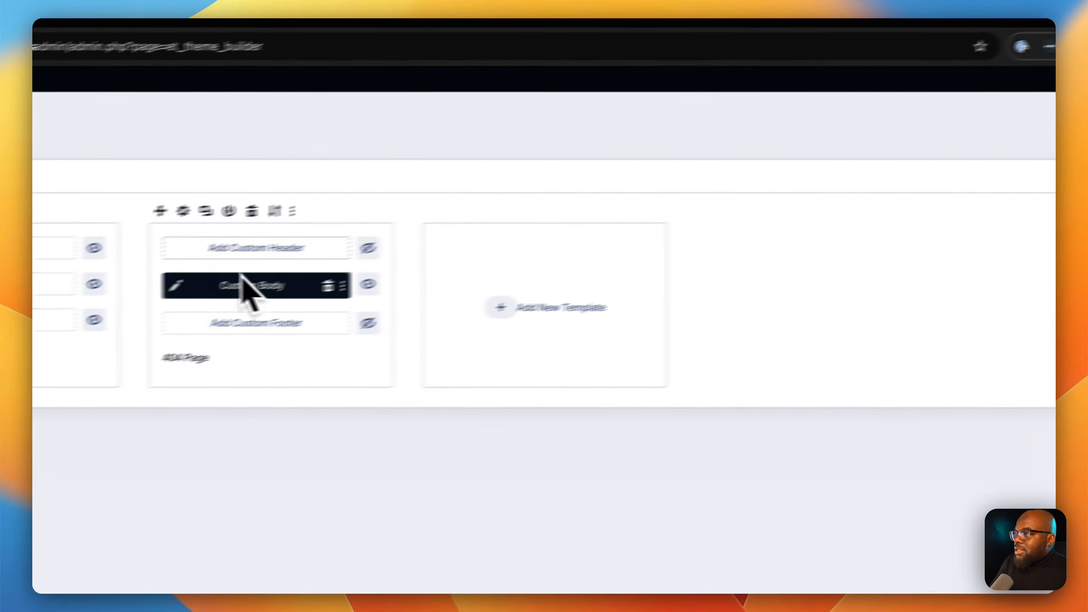
left_click(251, 153)
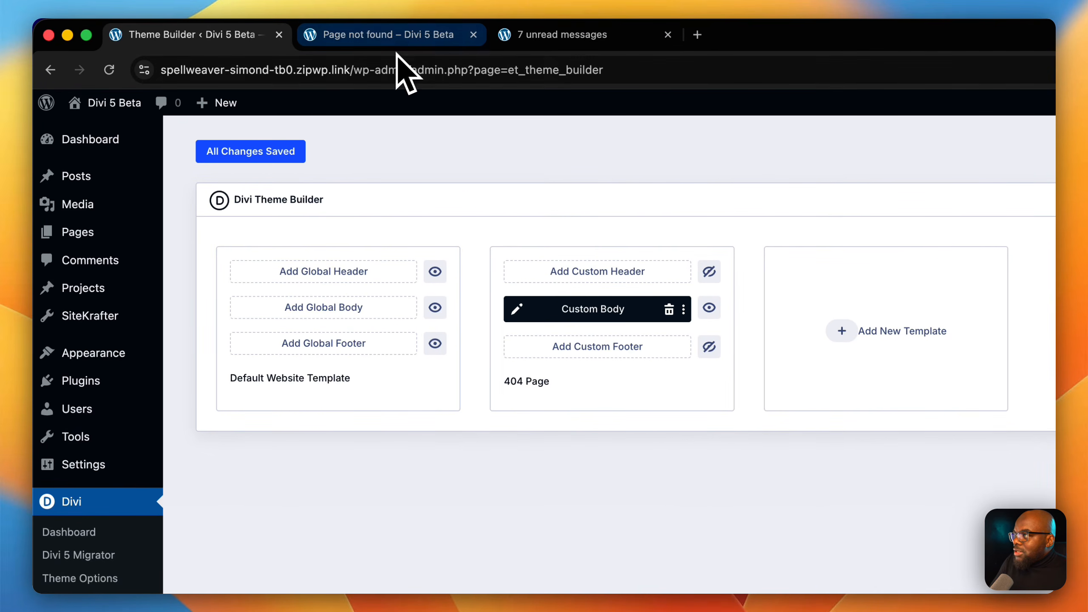
Reload the nonexistent "ghghghgh" page to check the custom 404 template and test its "Back To Home!" button.
left_click(402, 38)
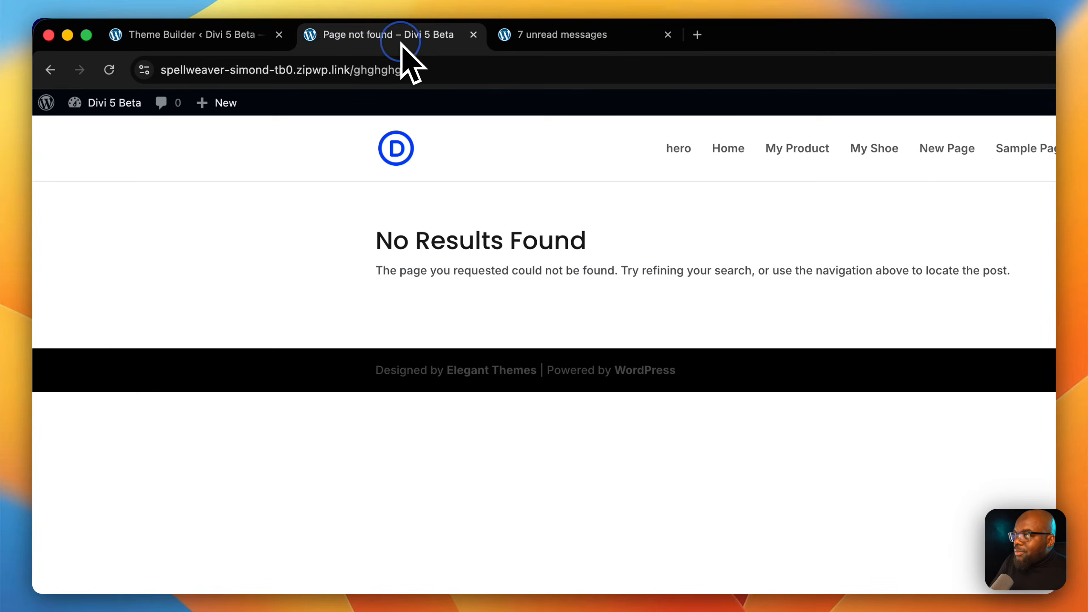
left_click(443, 69)
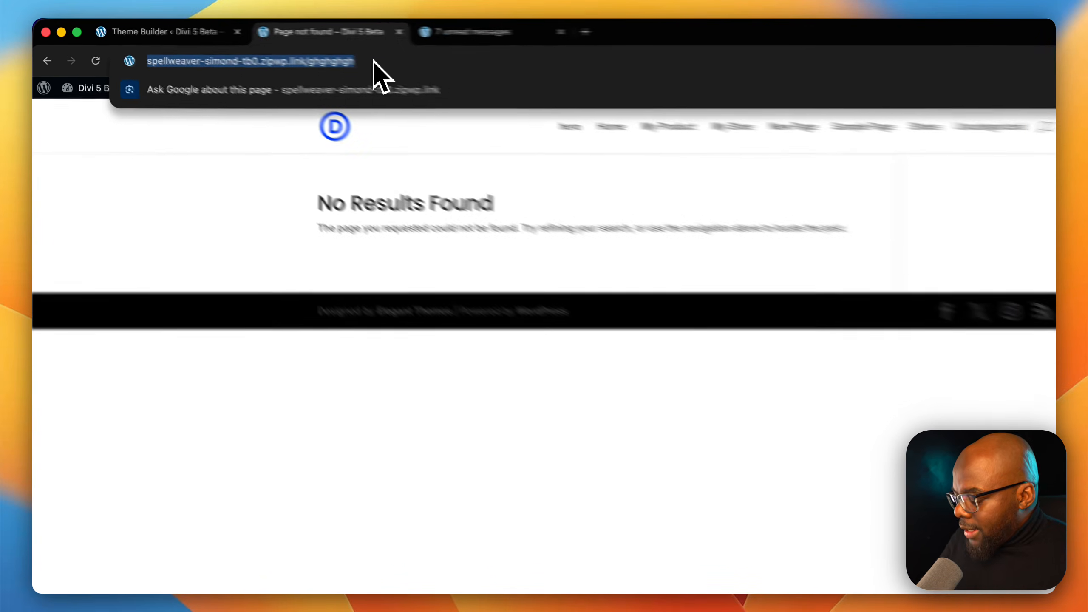
key("Return")
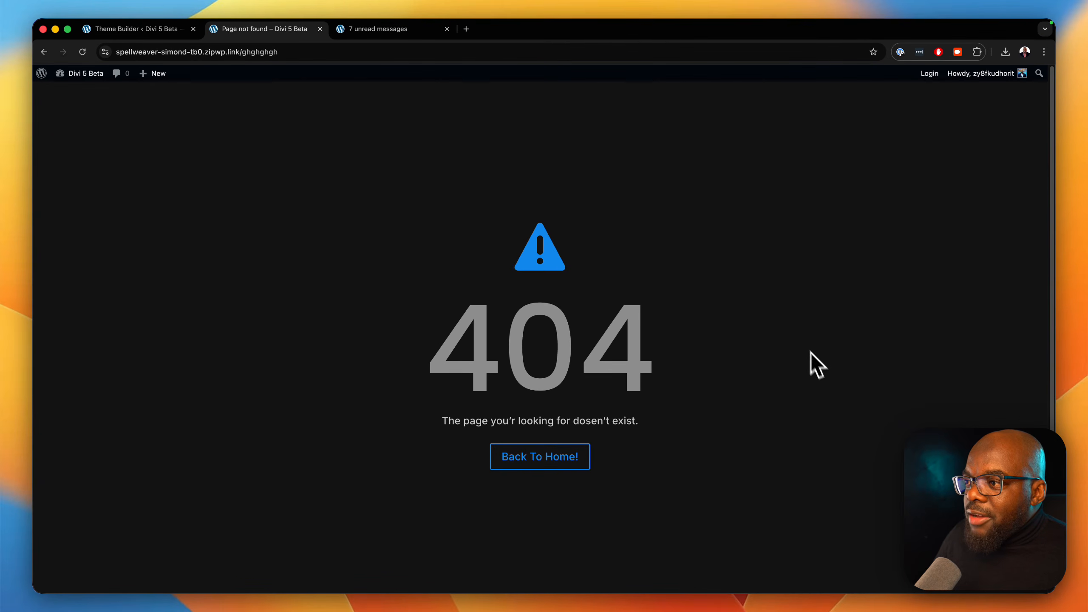
scroll(840, 434, "down", 1)
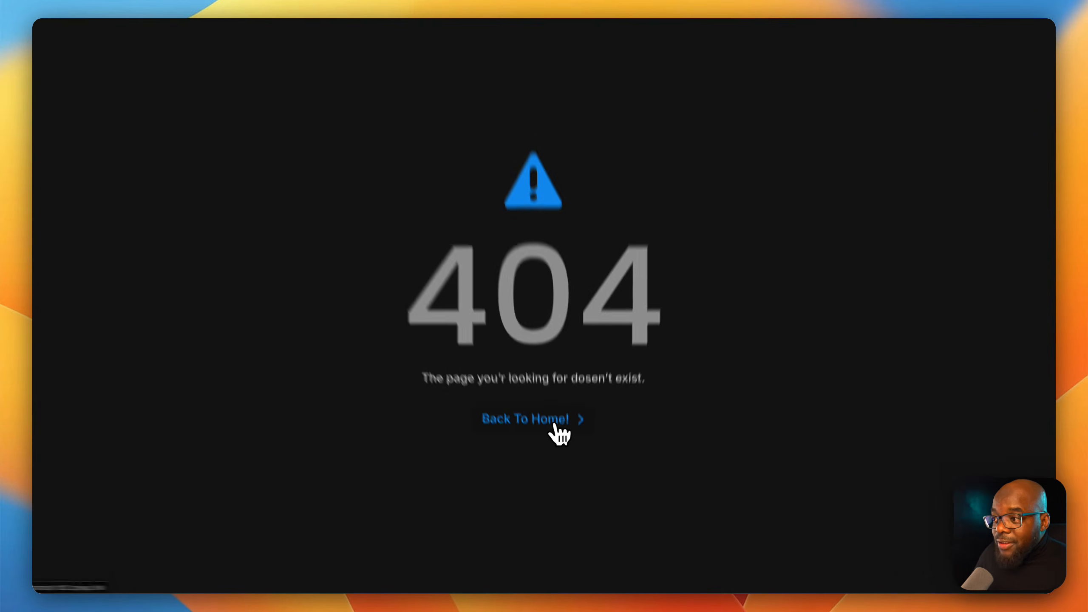
left_click(557, 445)
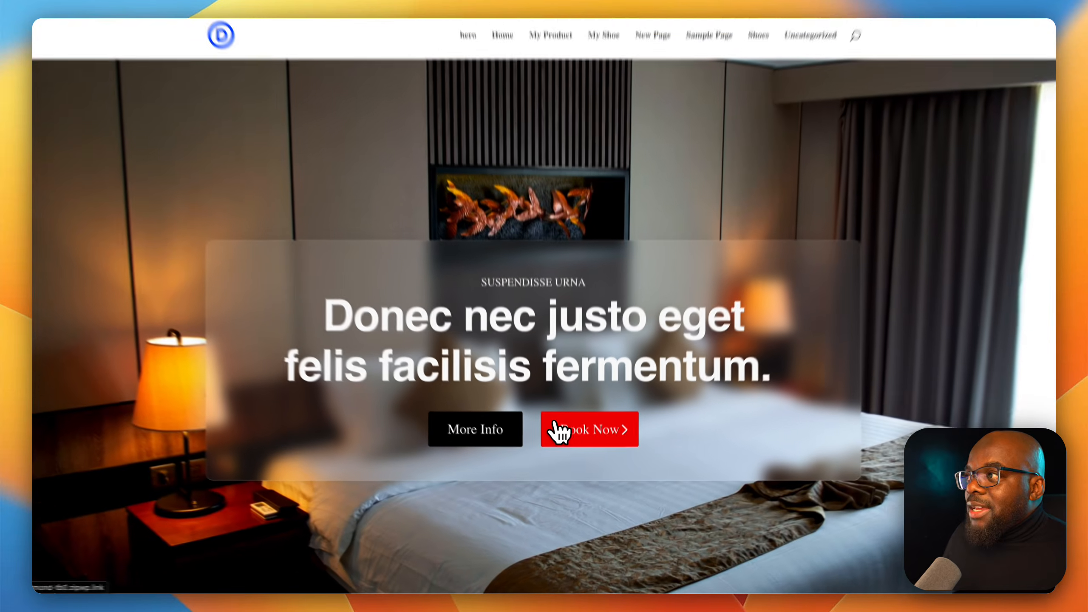